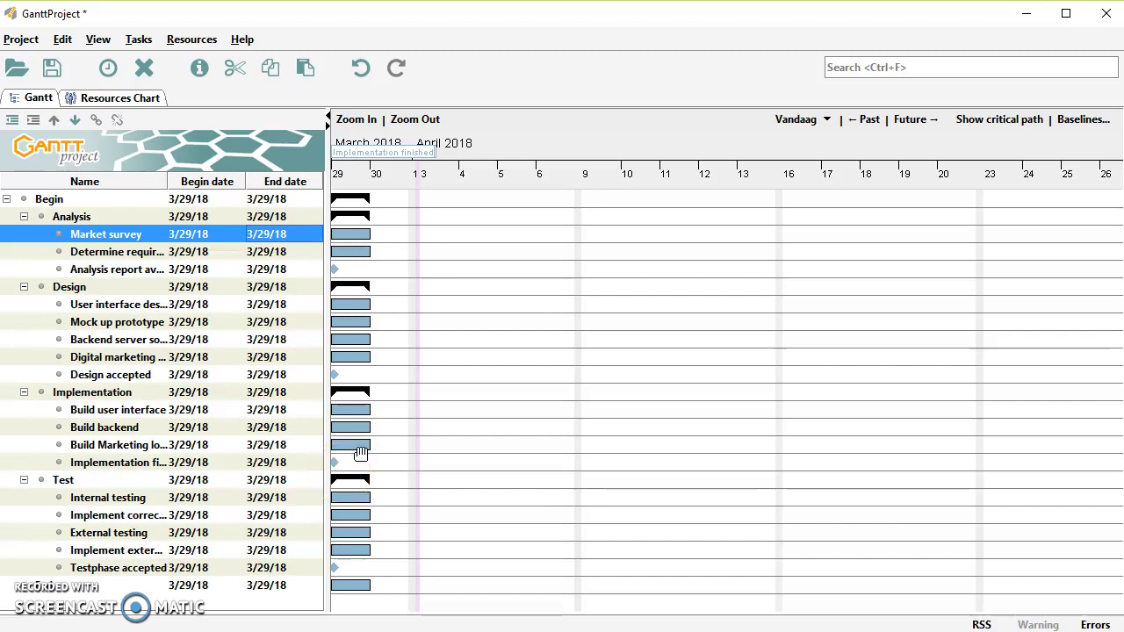
Step: Show the Duration column in the task table through the custom fields manager
drag(361, 448, 372, 341)
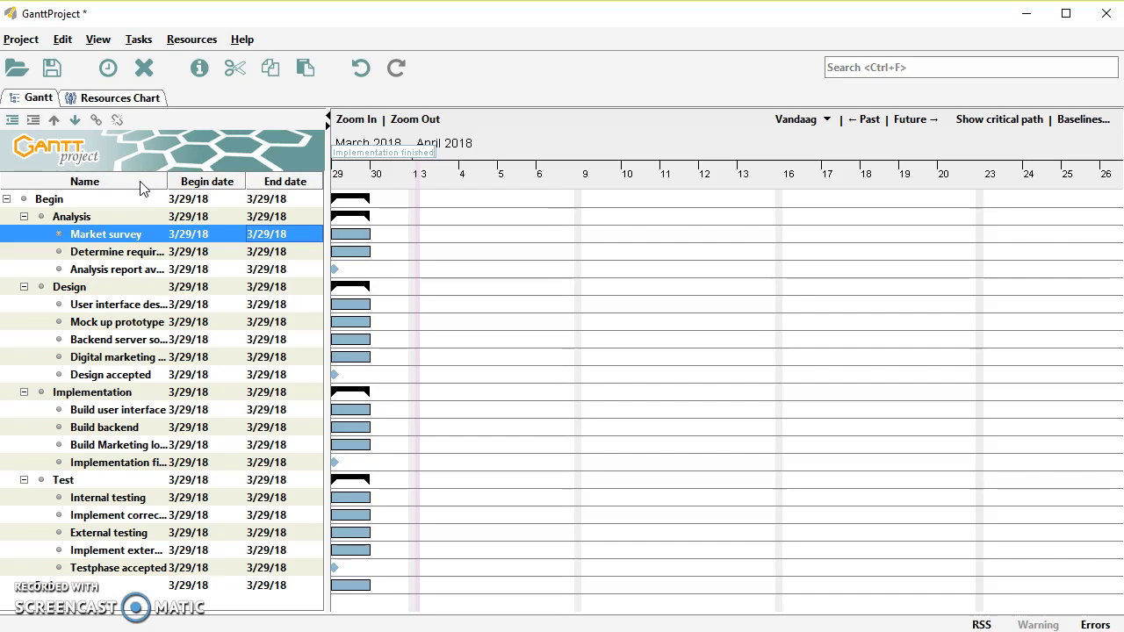
drag(141, 186, 165, 180)
right_click(133, 187)
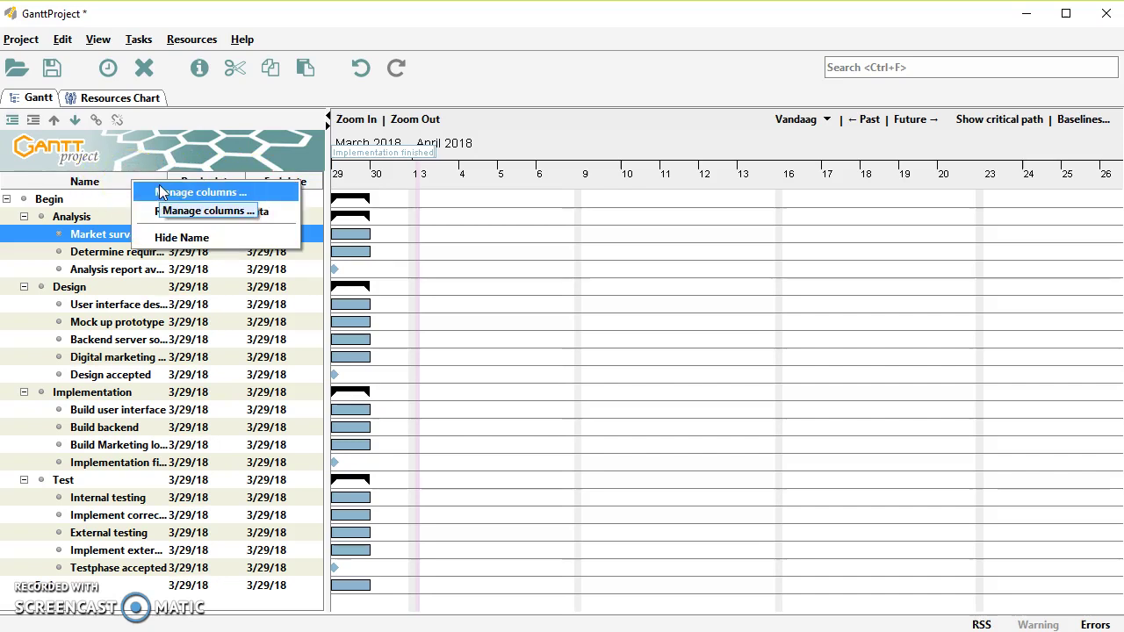
click(160, 192)
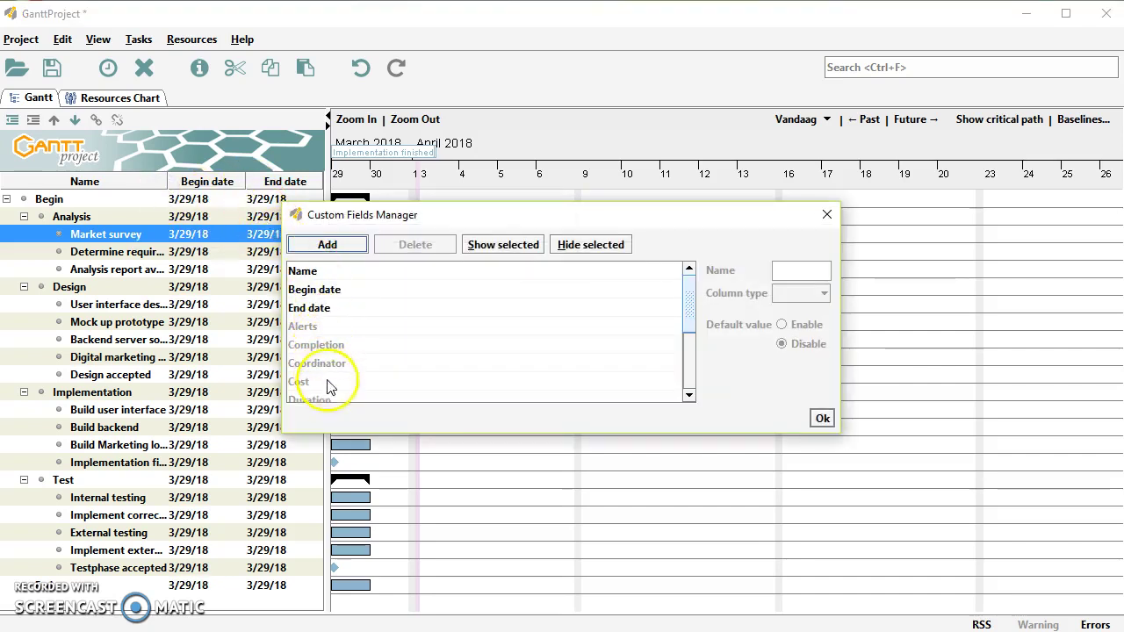
click(688, 395)
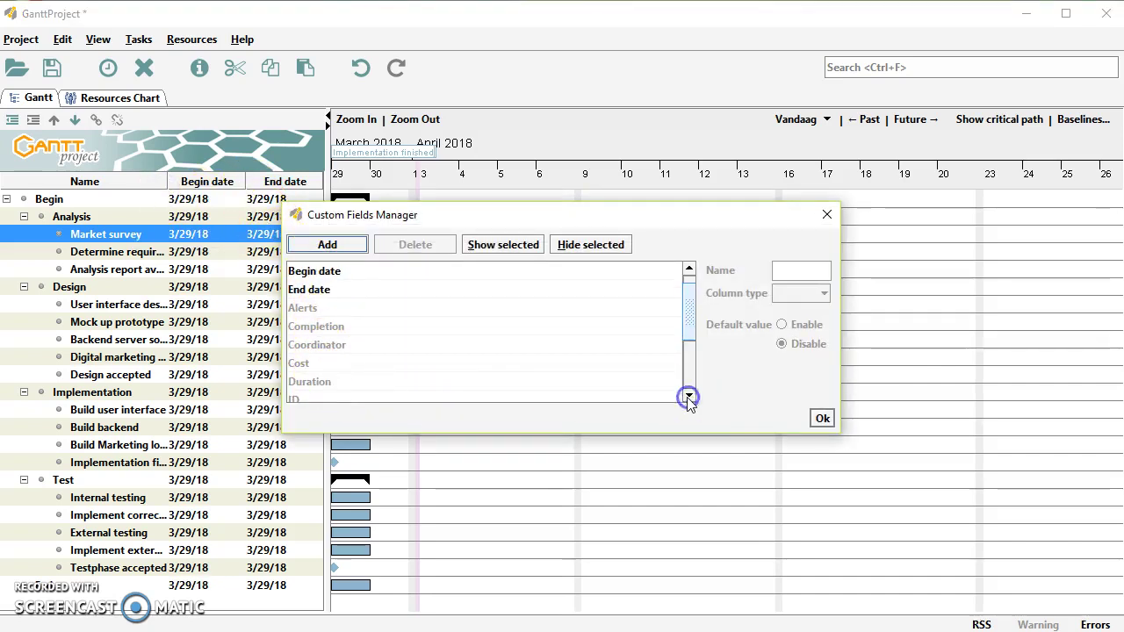
click(325, 385)
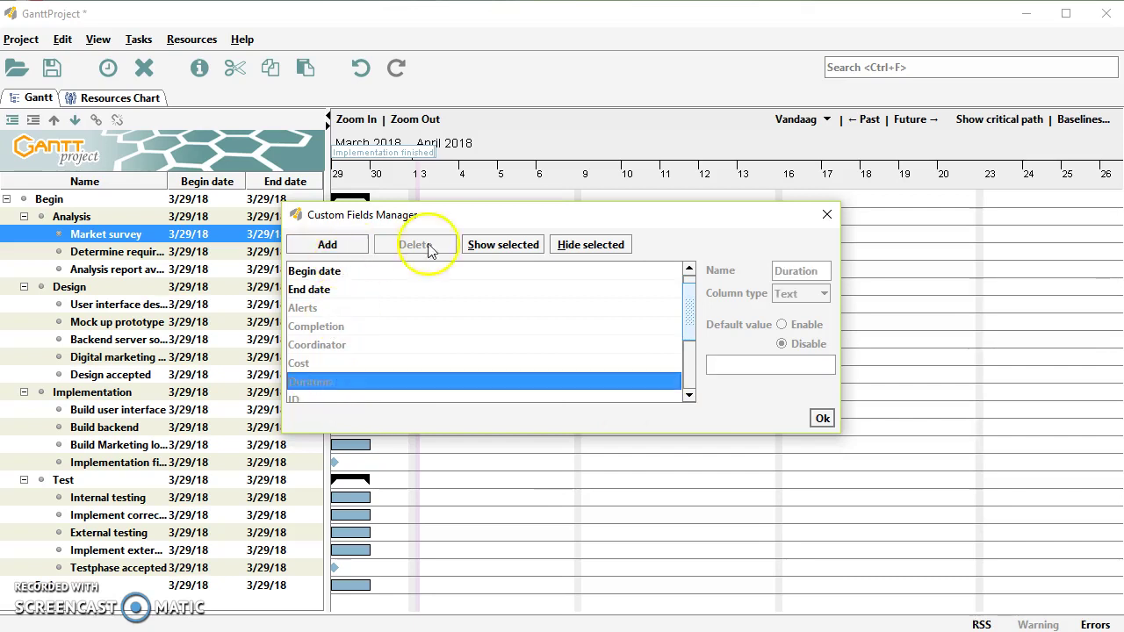
click(505, 251)
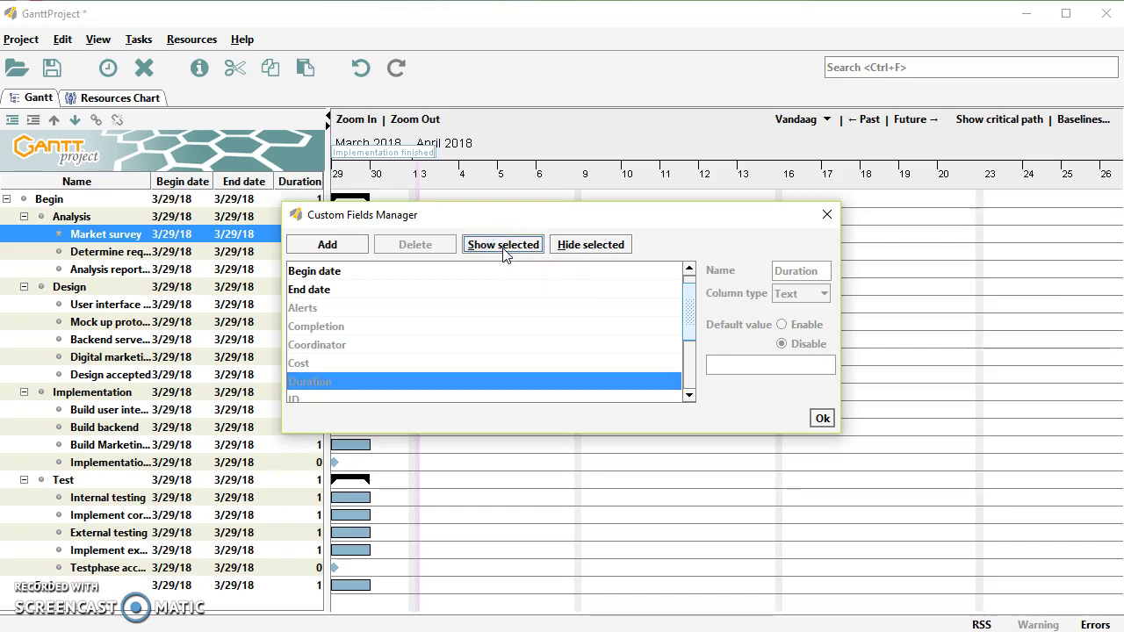
click(824, 419)
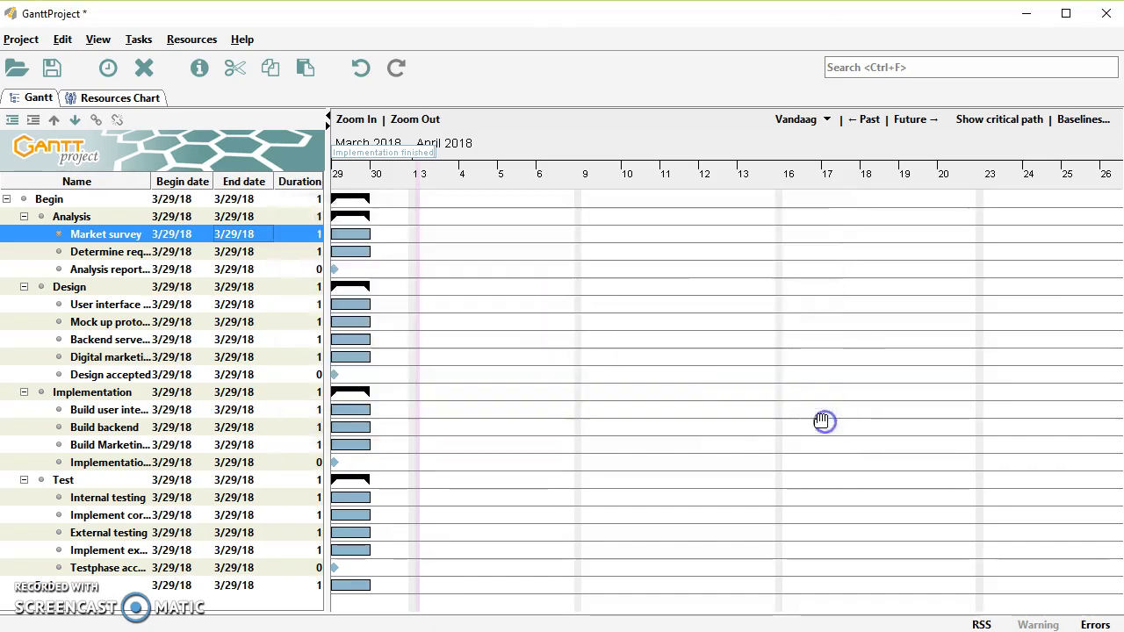
double_click(318, 242)
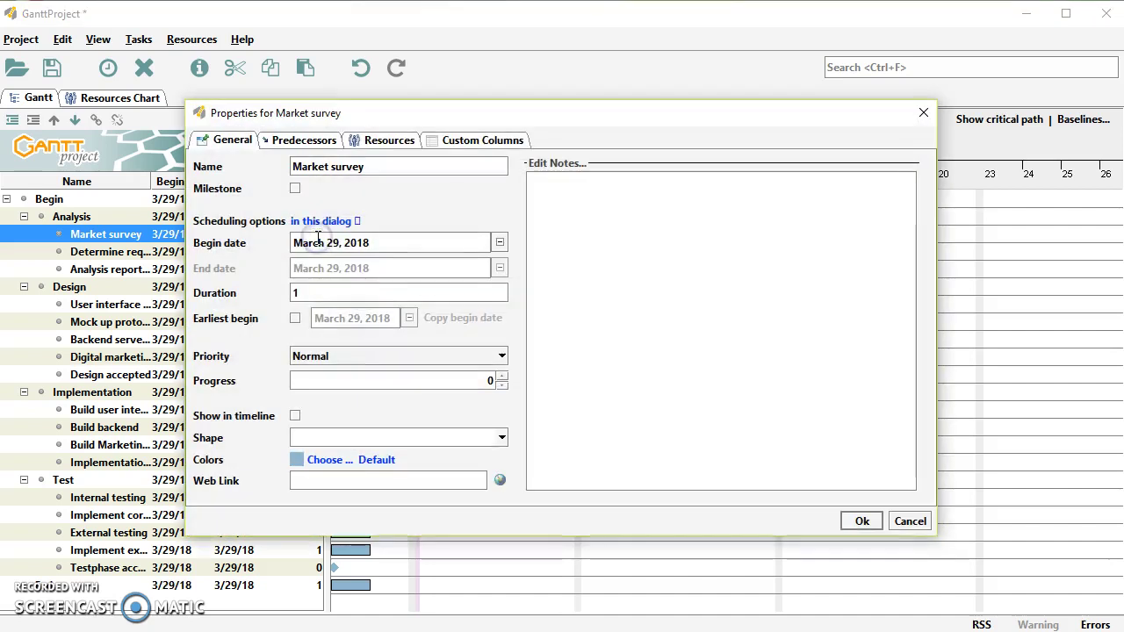
click(799, 466)
click(910, 521)
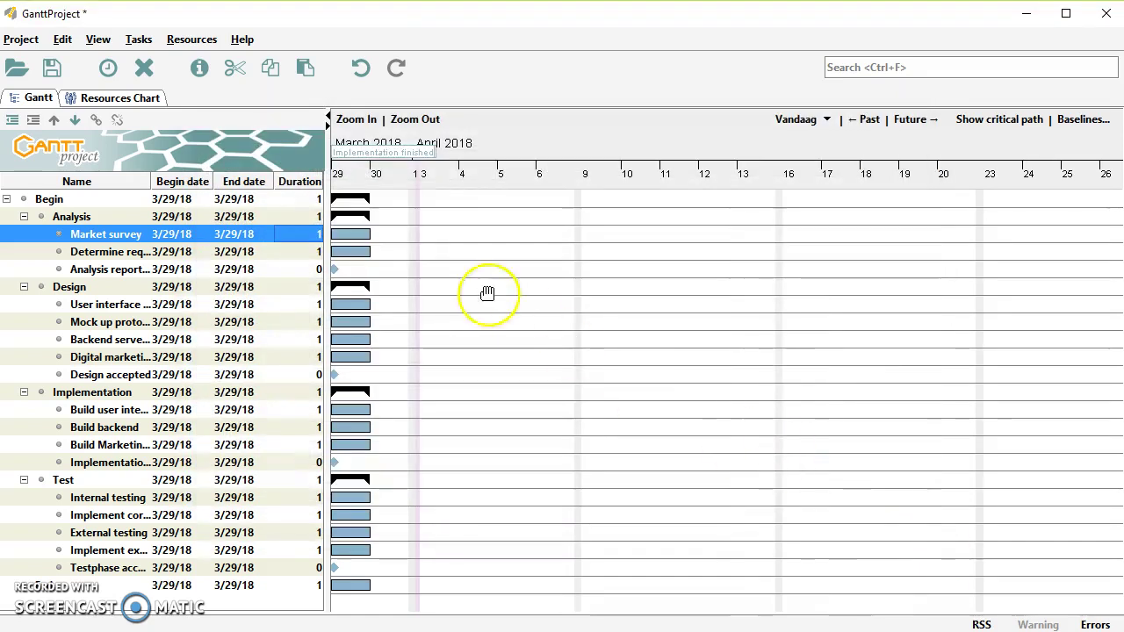
Step: Set the durations of the Analysis tasks: Market survey to 10 and the requirements task below it to 5
click(318, 235)
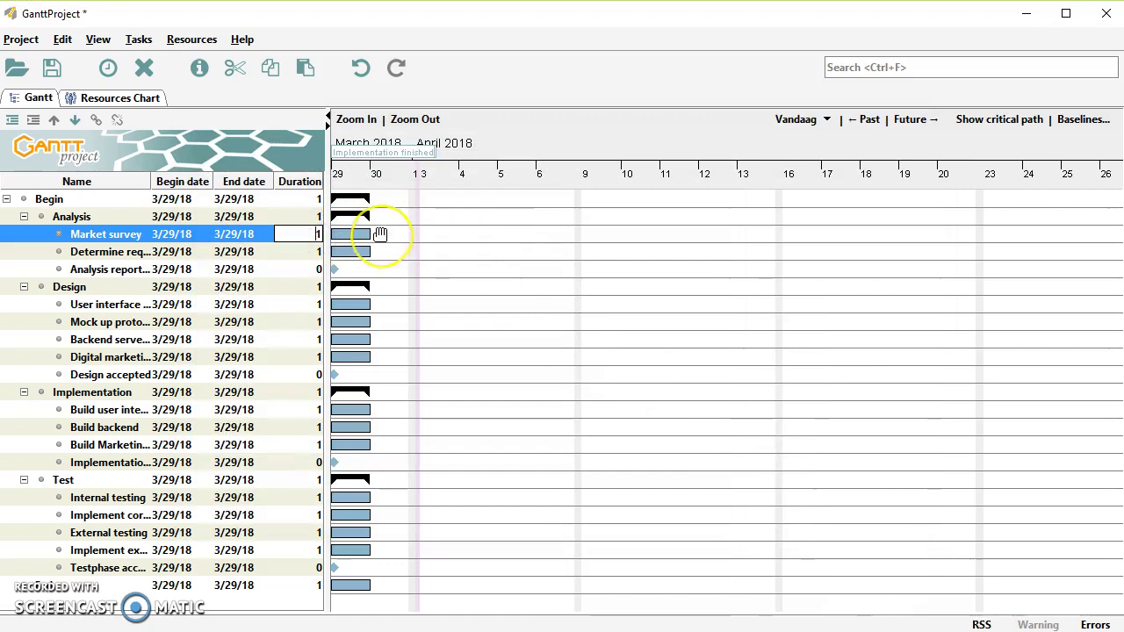
key(BackSpace)
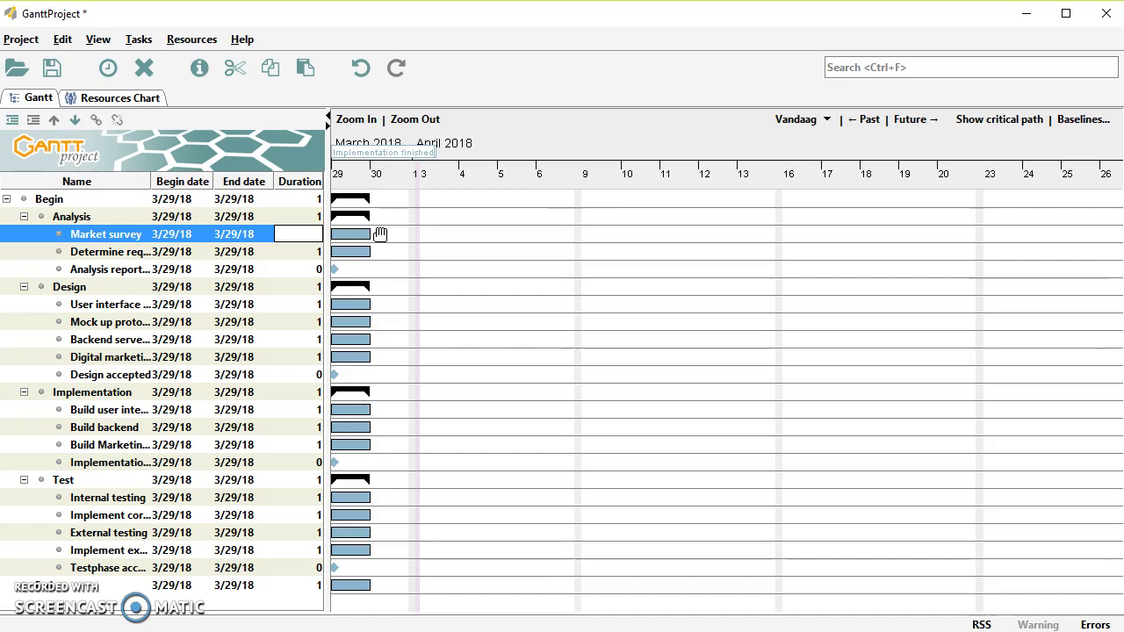
text(10)
key(Return)
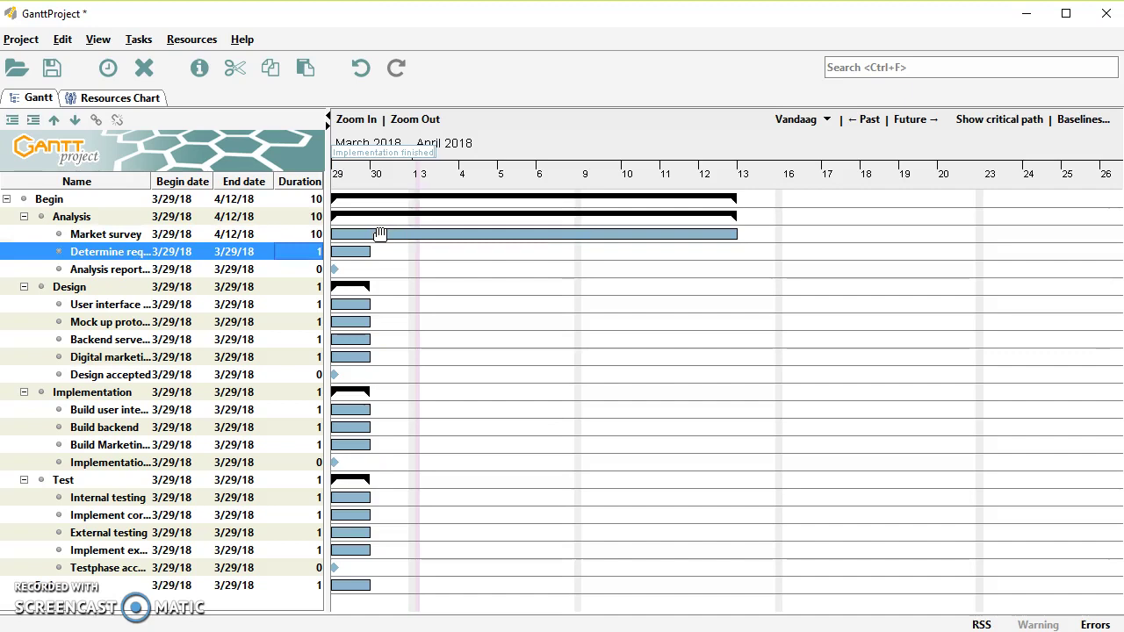
text(5)
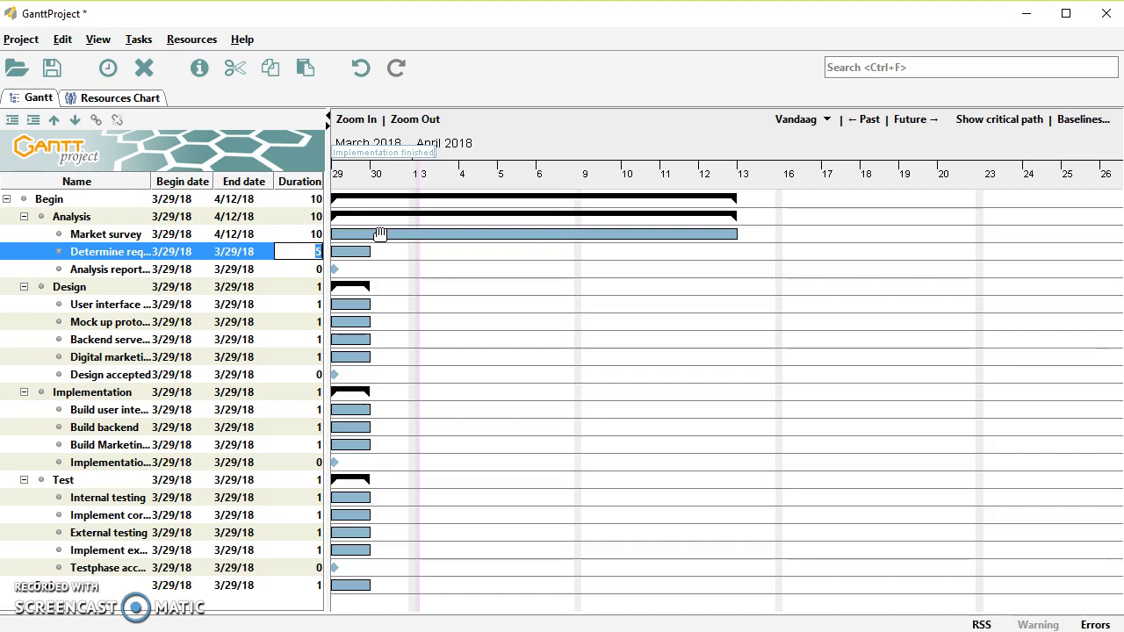
key(Return)
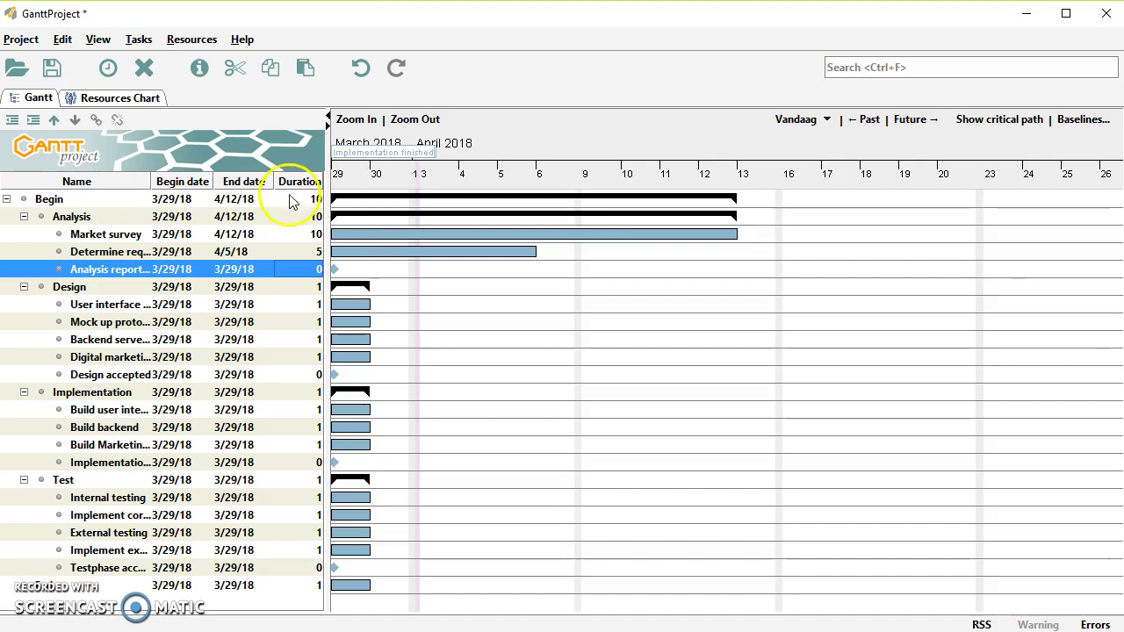
Step: Set the duration of the user interface task in the Design phase to 10
click(148, 235)
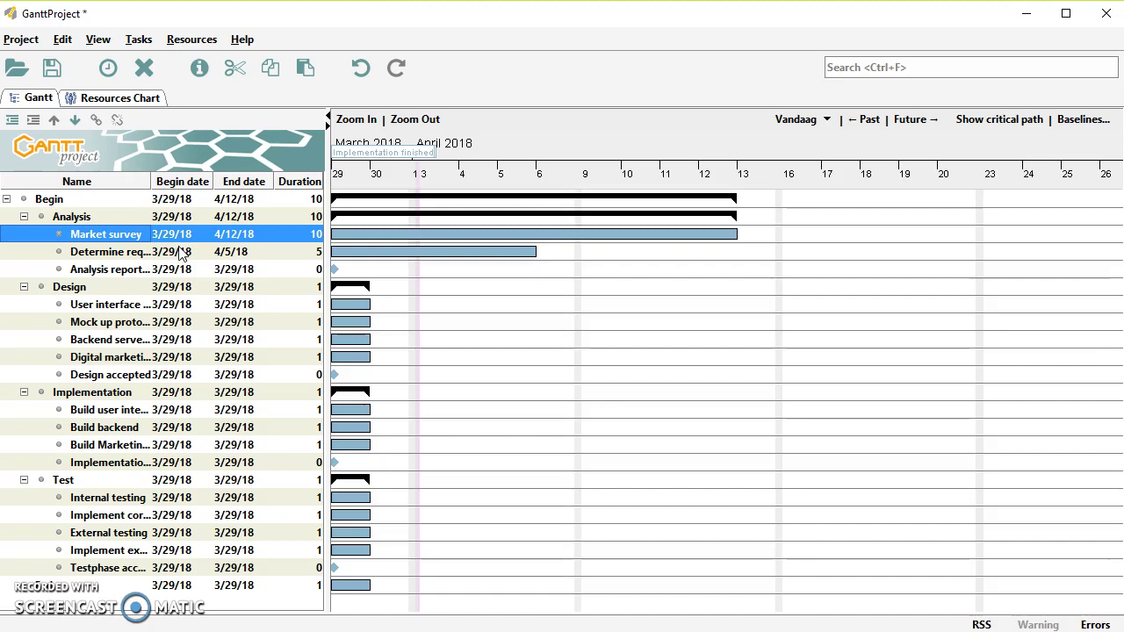
click(211, 286)
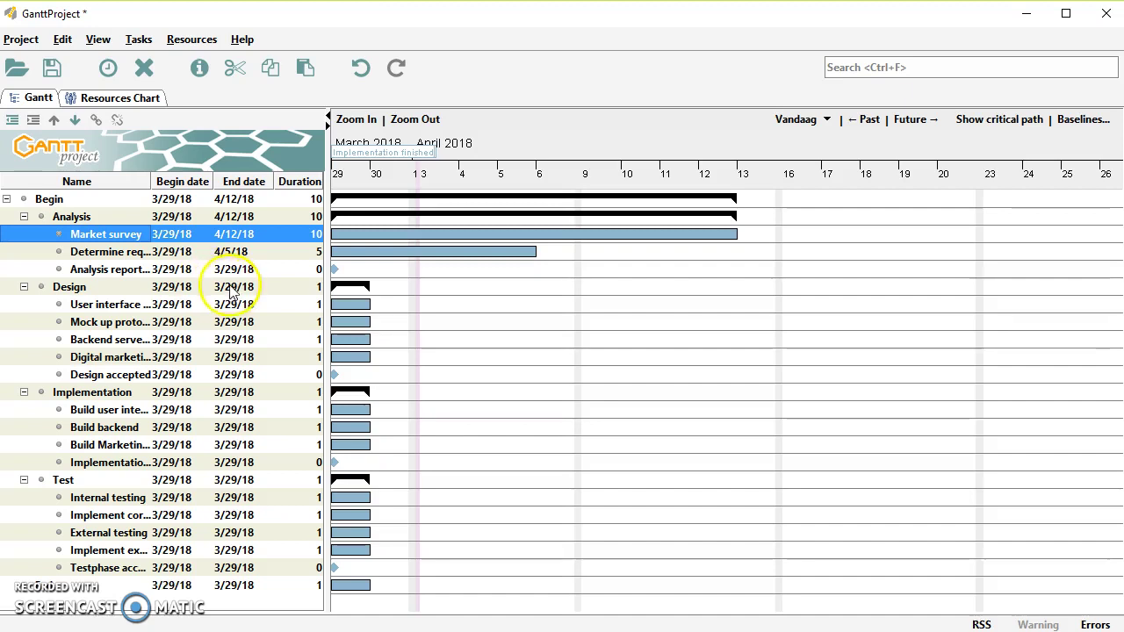
click(180, 305)
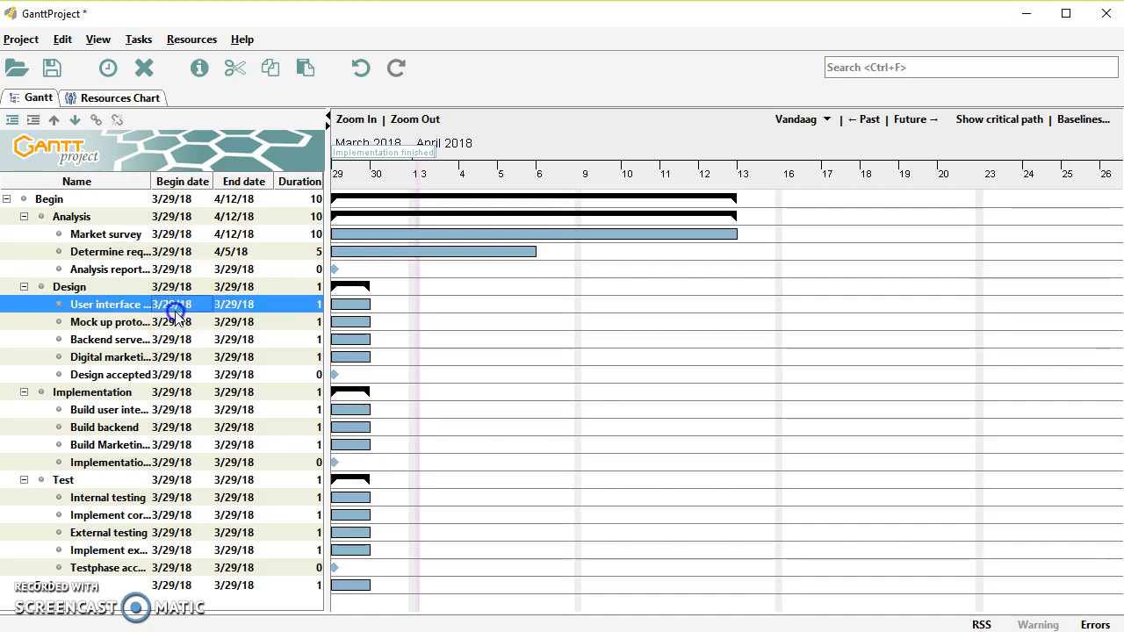
double_click(313, 307)
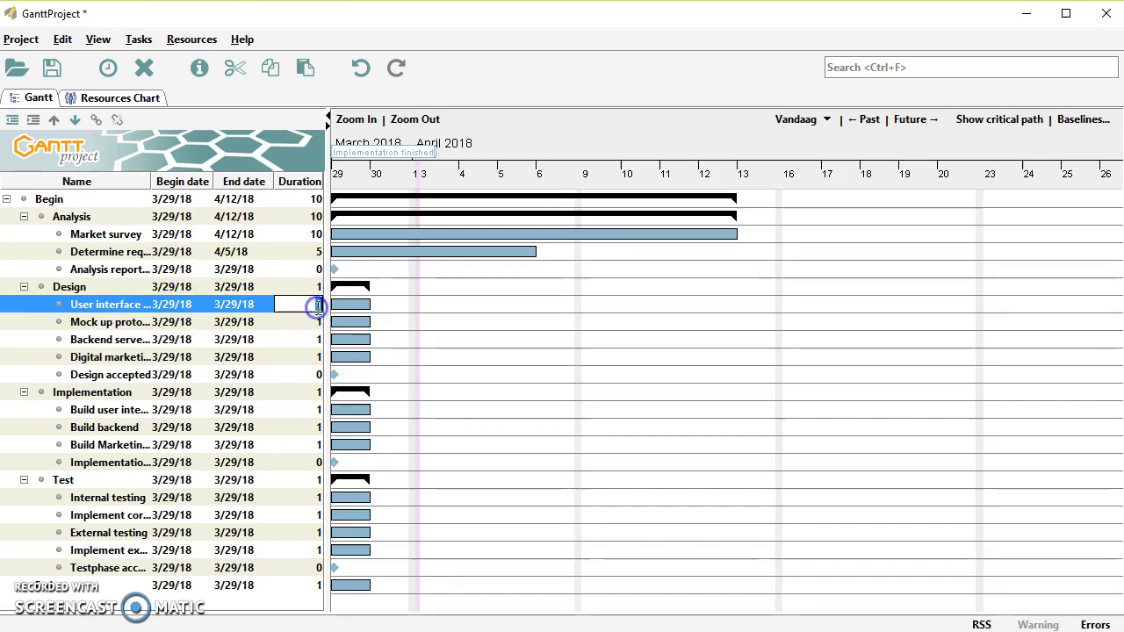
double_click(320, 305)
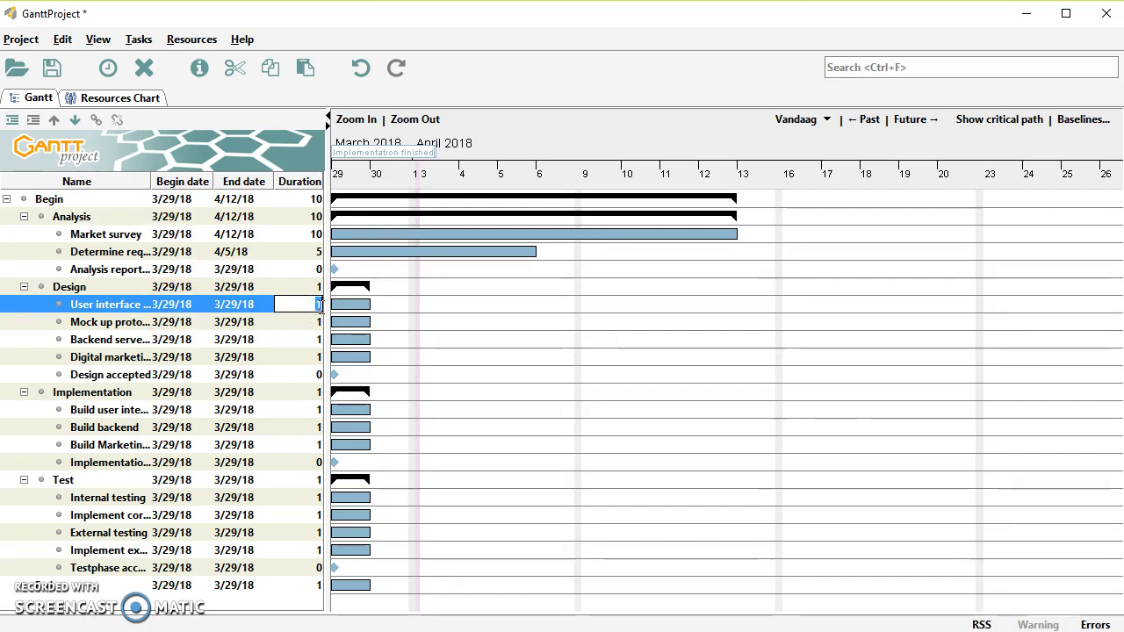
text(10)
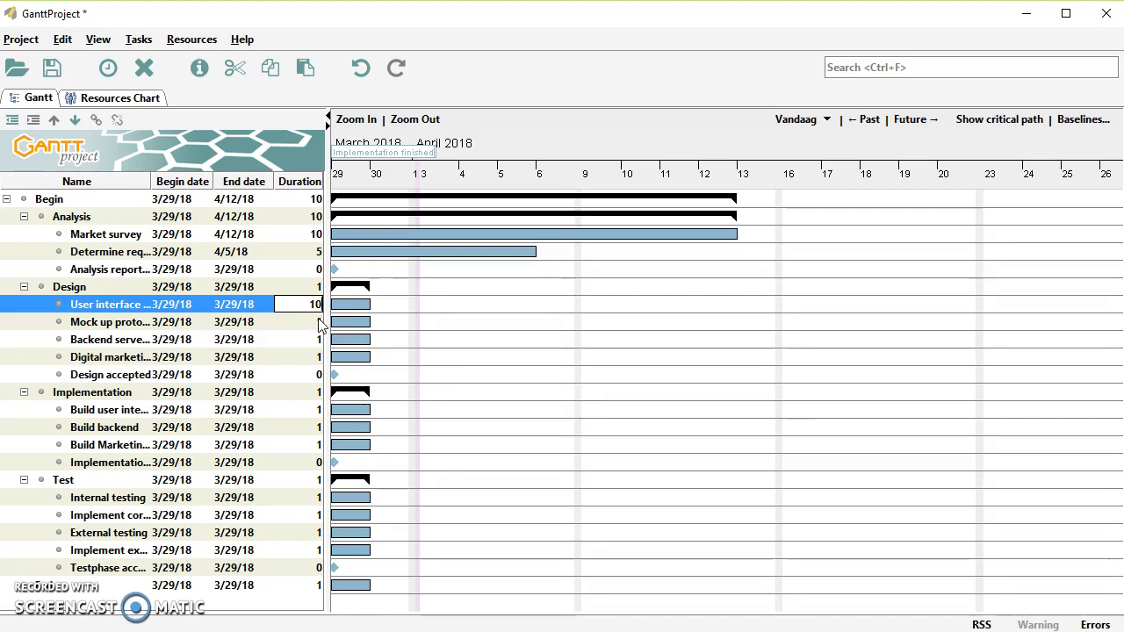
key(Return)
Step: Set the duration of the Mock up prototype task to 5
click(318, 323)
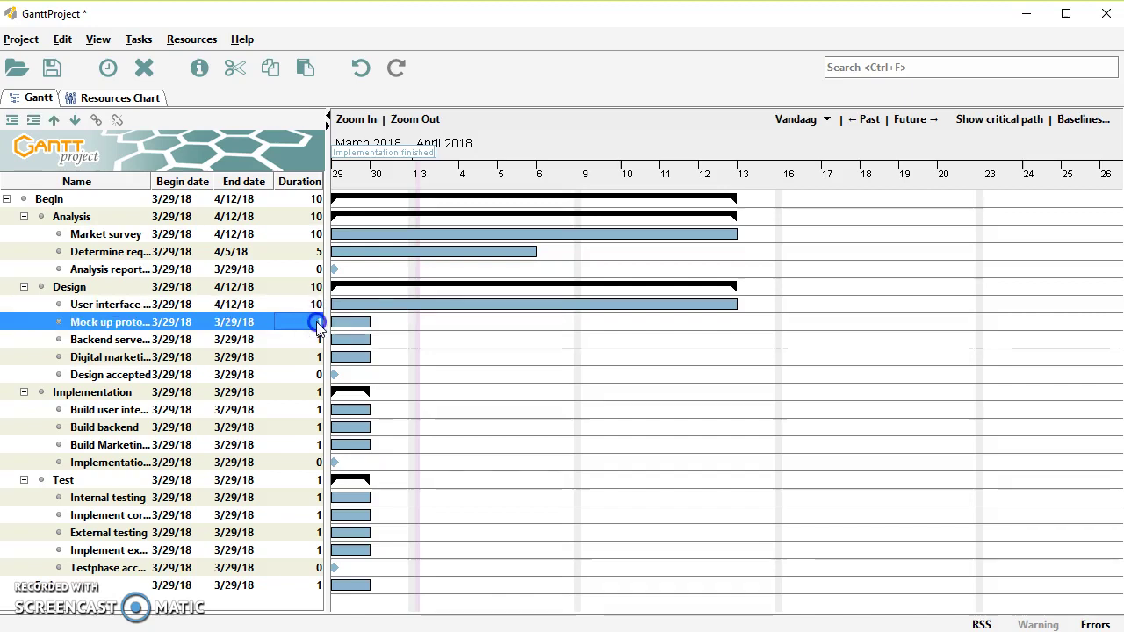
double_click(318, 323)
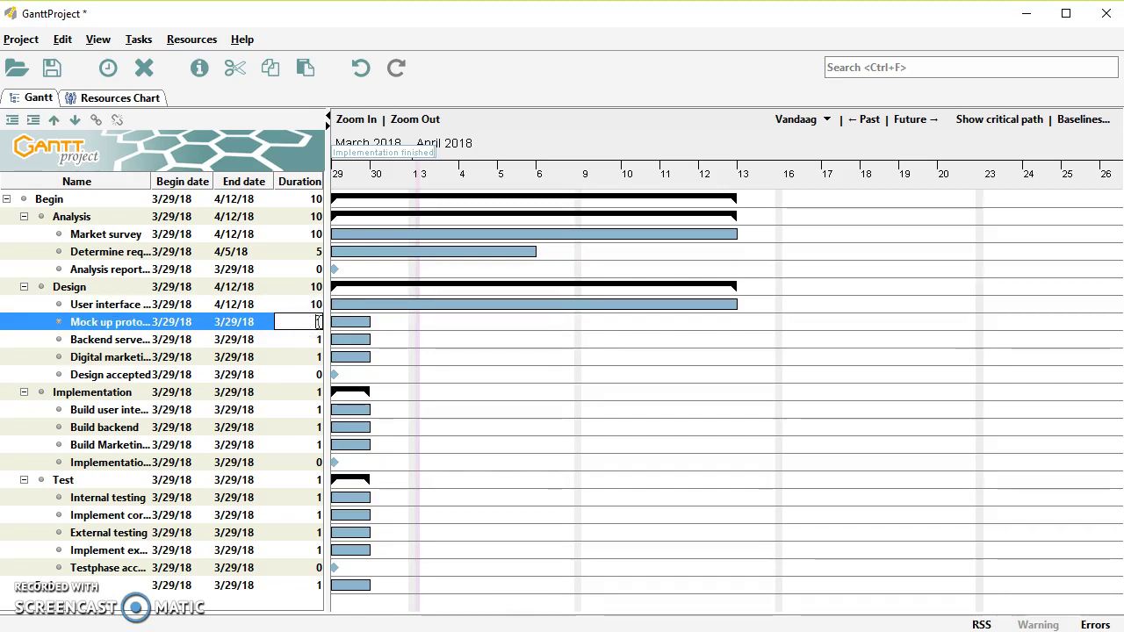
text(5)
key(BackSpace)
text(5)
click(316, 341)
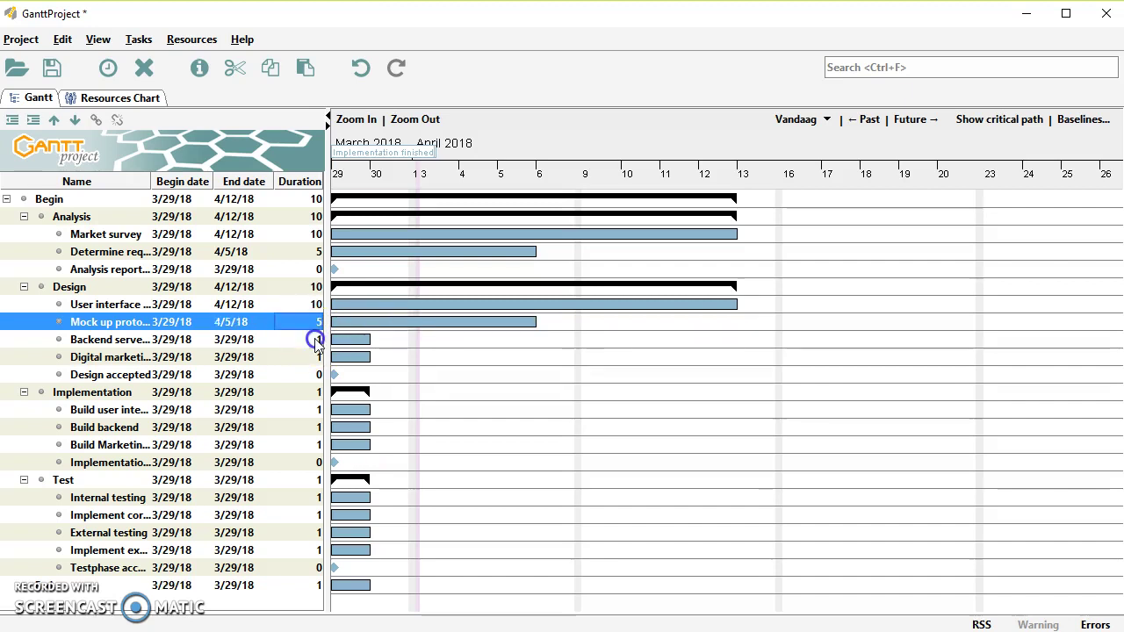
Step: Set the duration of the Backend server solution task to 7 in its task properties
click(308, 342)
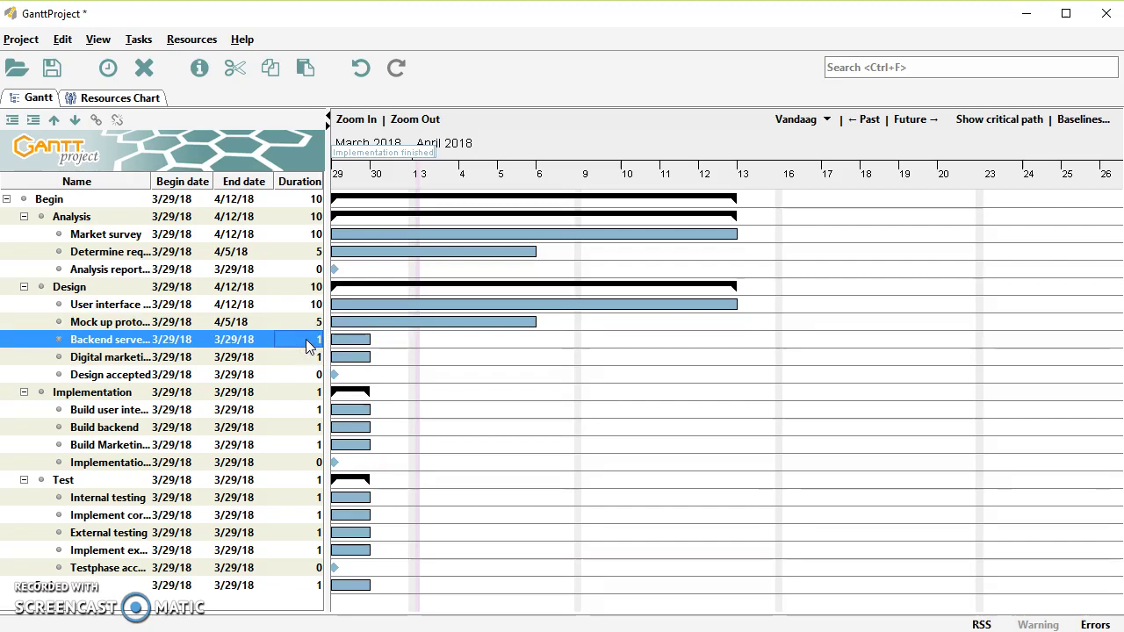
click(60, 350)
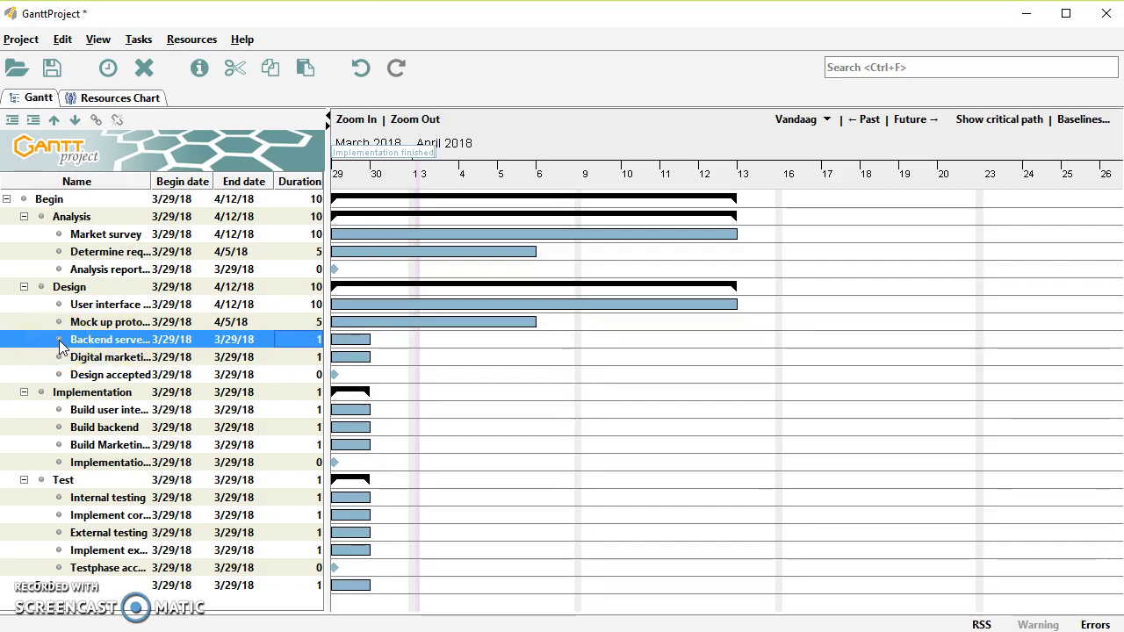
double_click(59, 347)
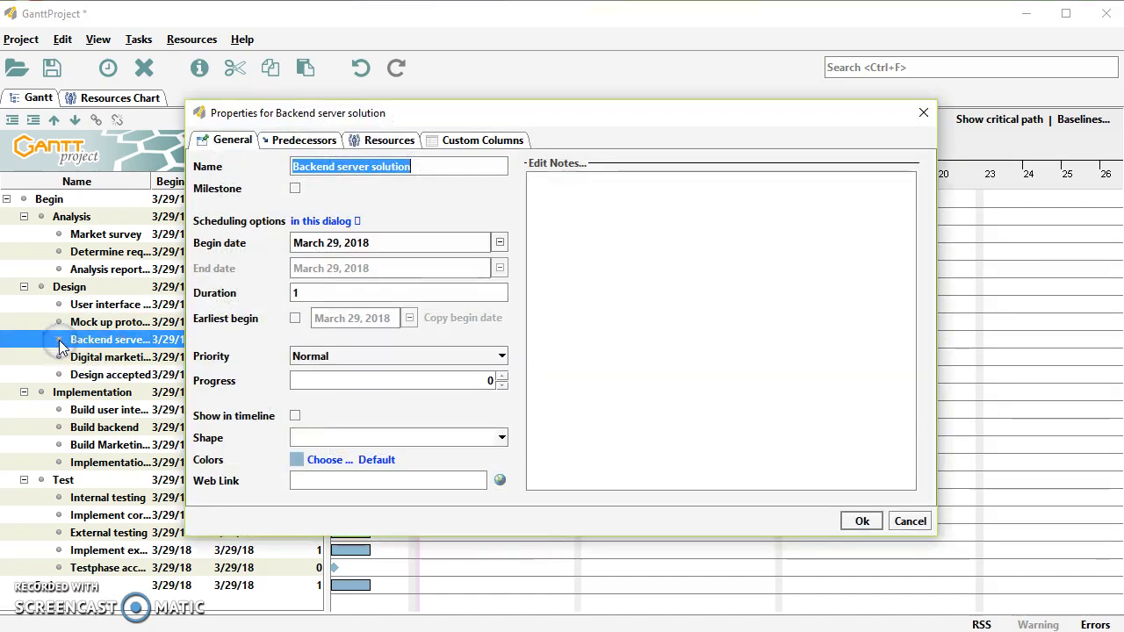
click(331, 295)
double_click(381, 293)
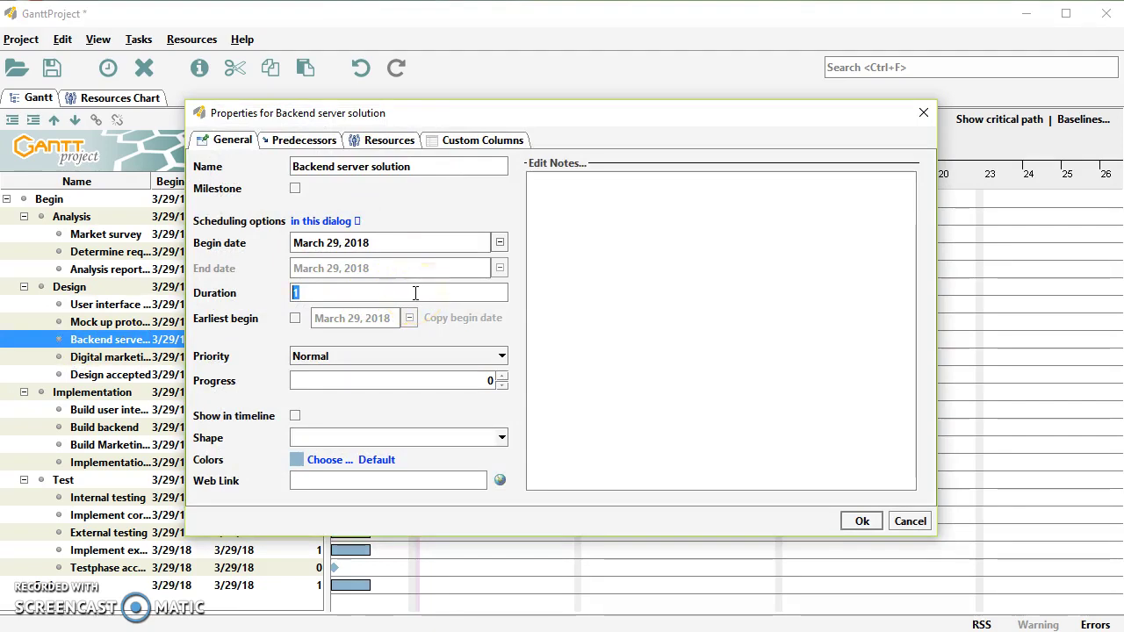
text(7)
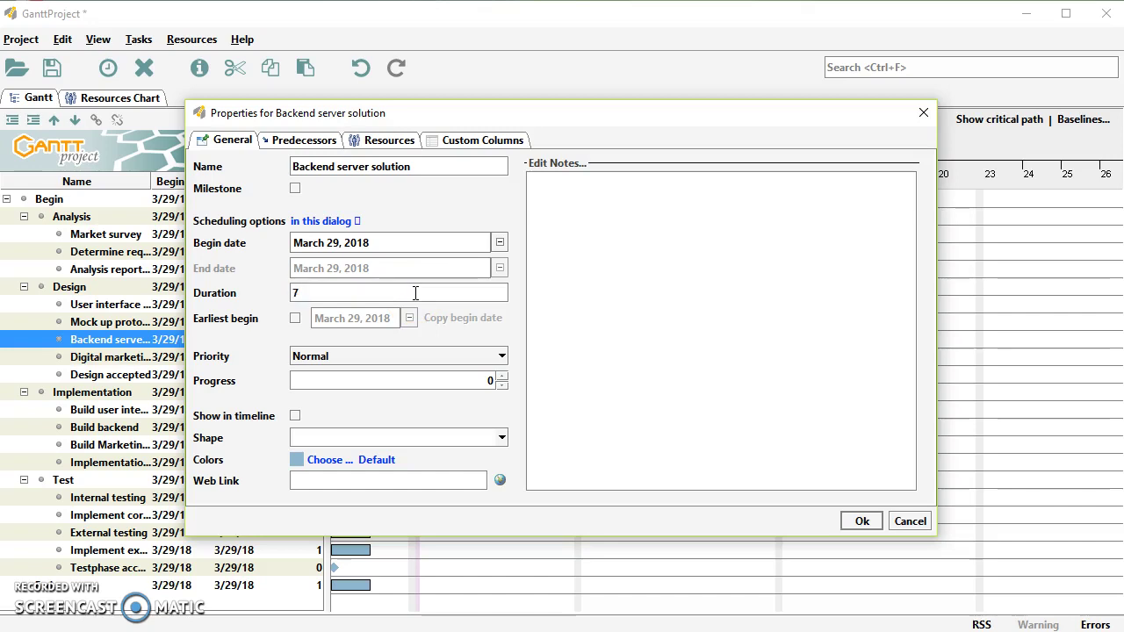
click(861, 521)
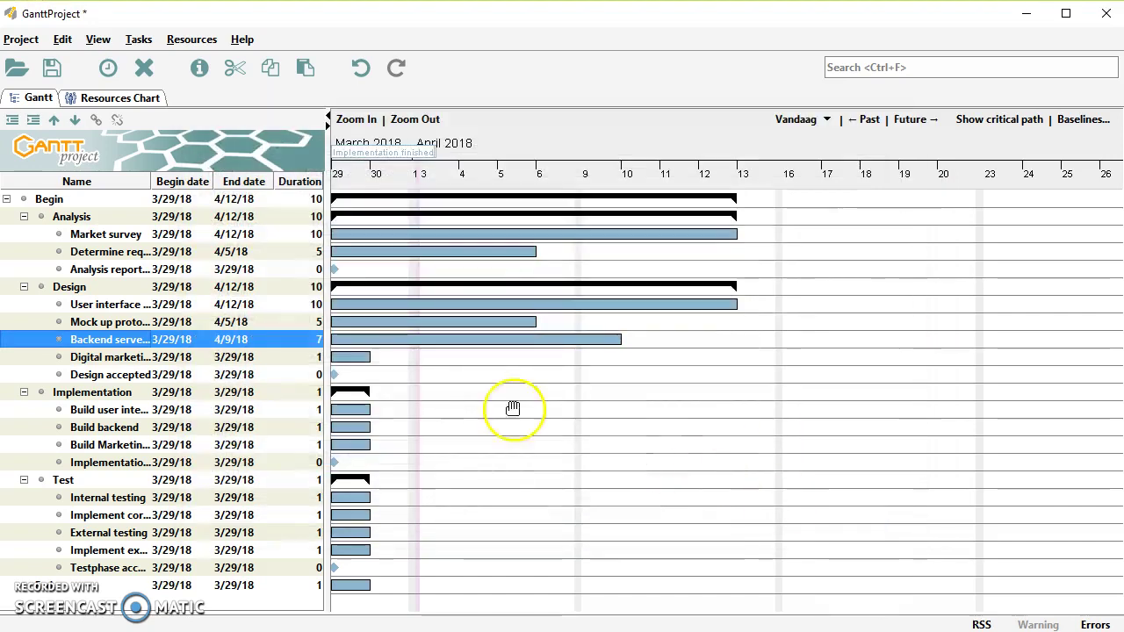
Step: Set the duration of the Digital marketing task in the Design phase to 5
click(309, 357)
click(309, 358)
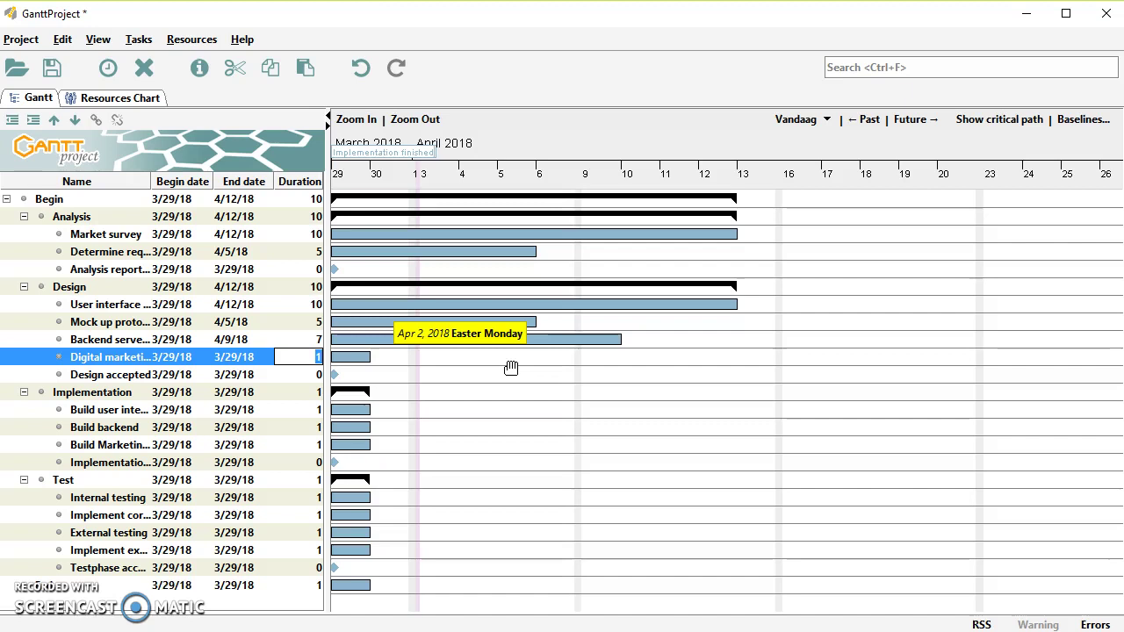
text(5)
key(Return)
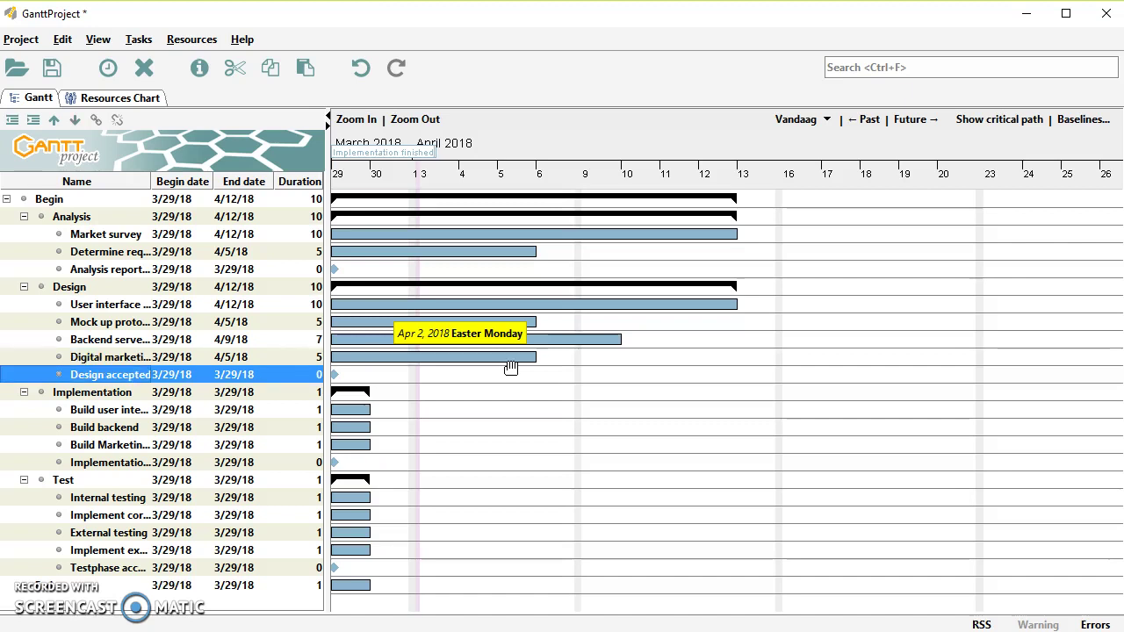
Step: Set the duration of the Build user interface task in the Implementation phase to 20
click(318, 391)
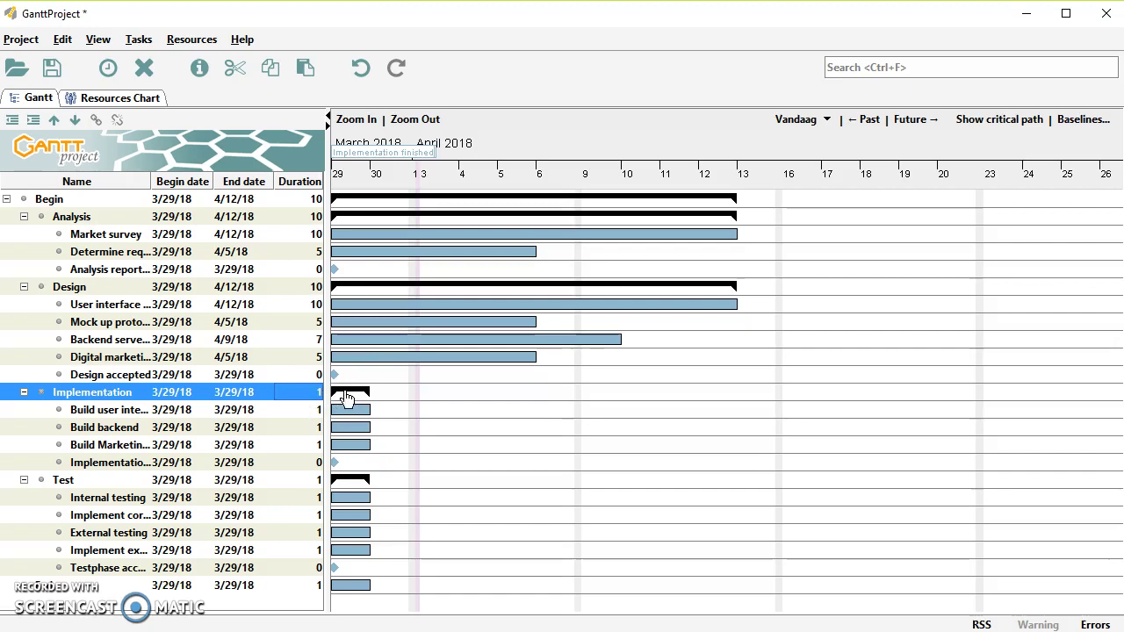
click(347, 399)
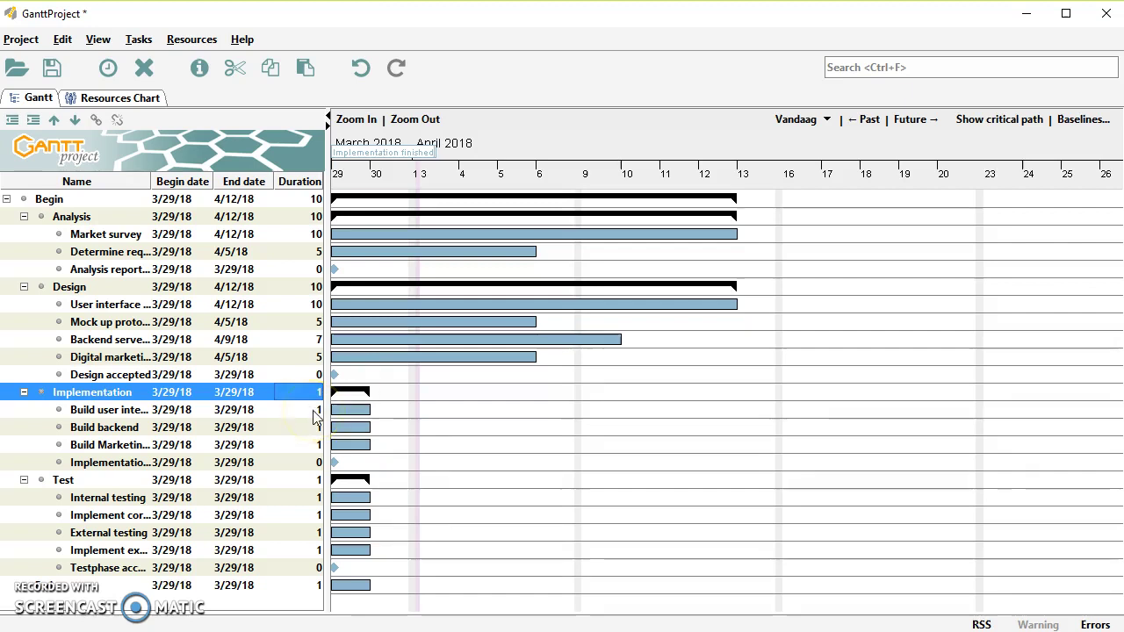
click(315, 416)
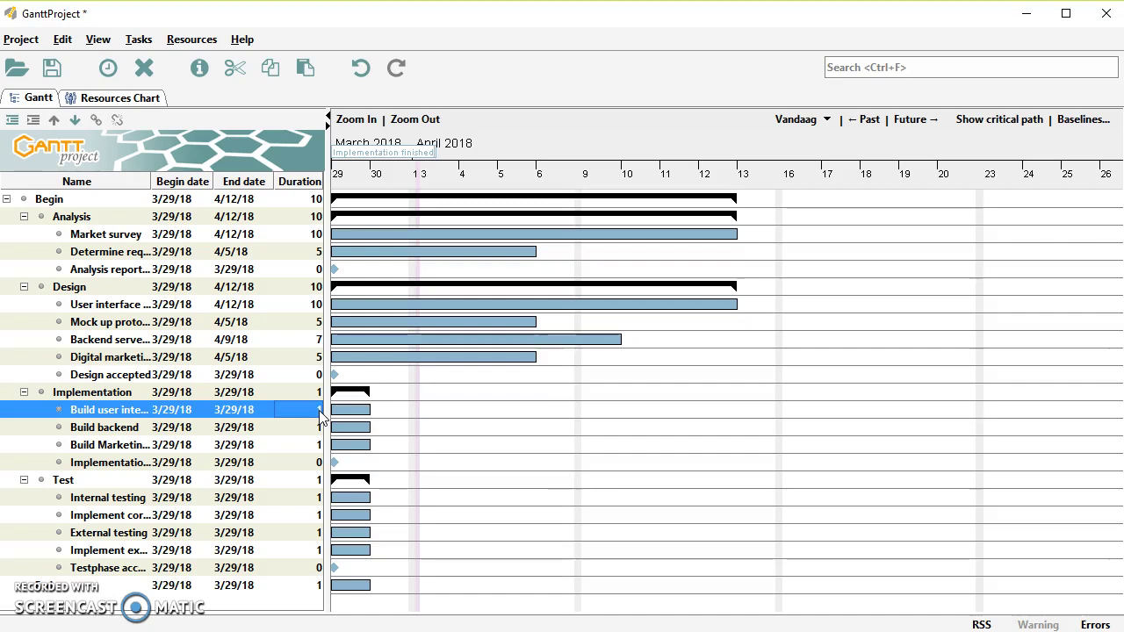
double_click(319, 410)
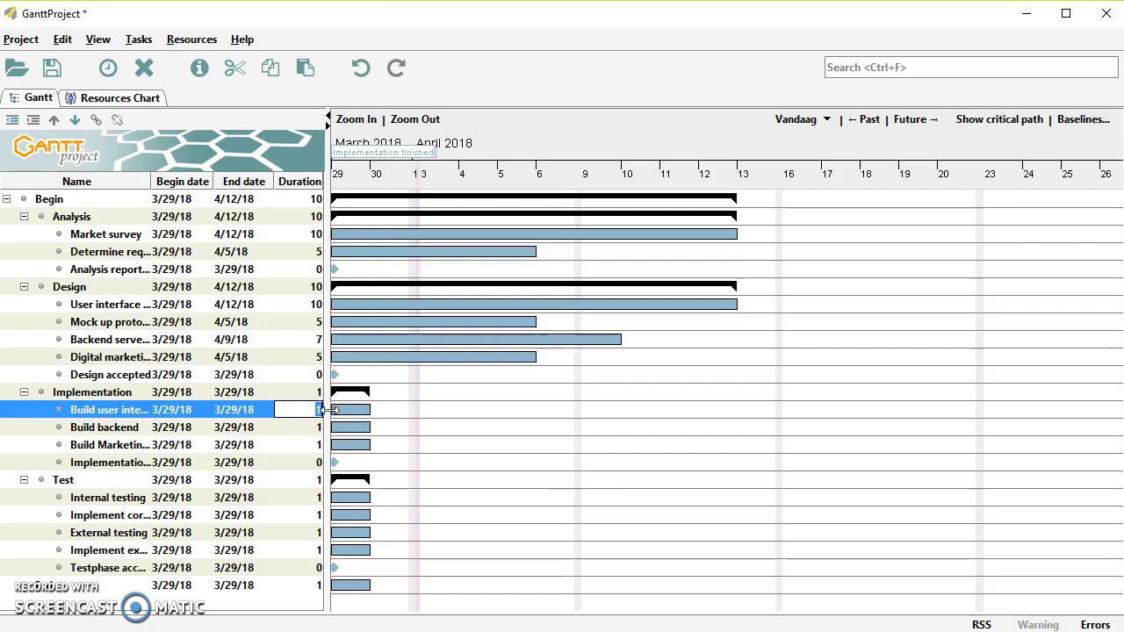
text(20)
key(Return)
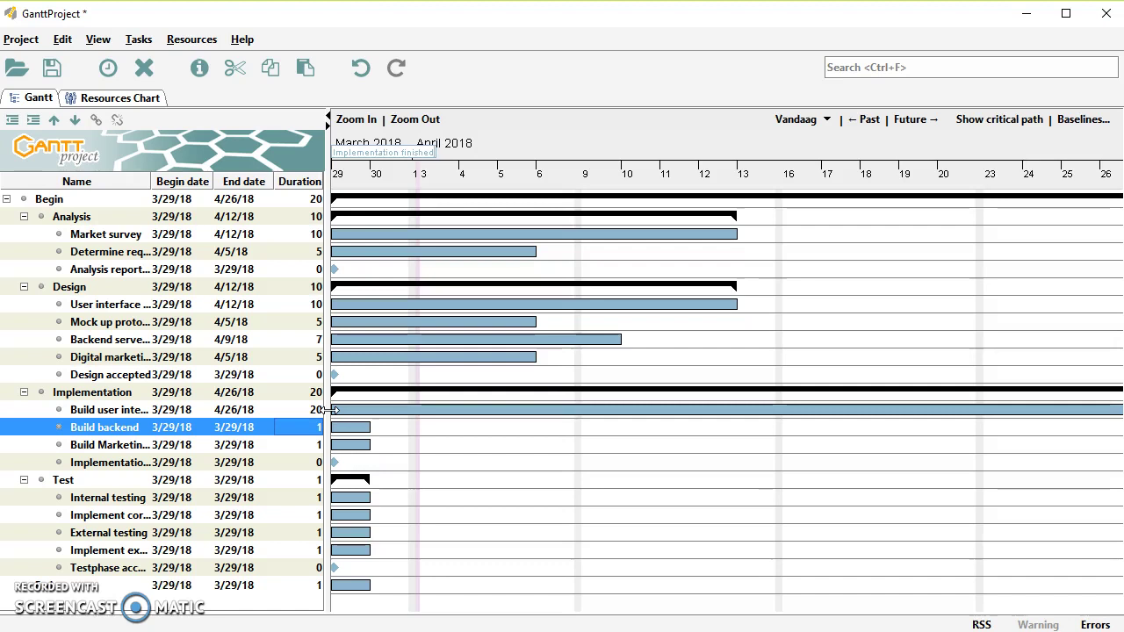
Step: Set the duration of the Build backend task in the Implementation phase to 20
text(2)
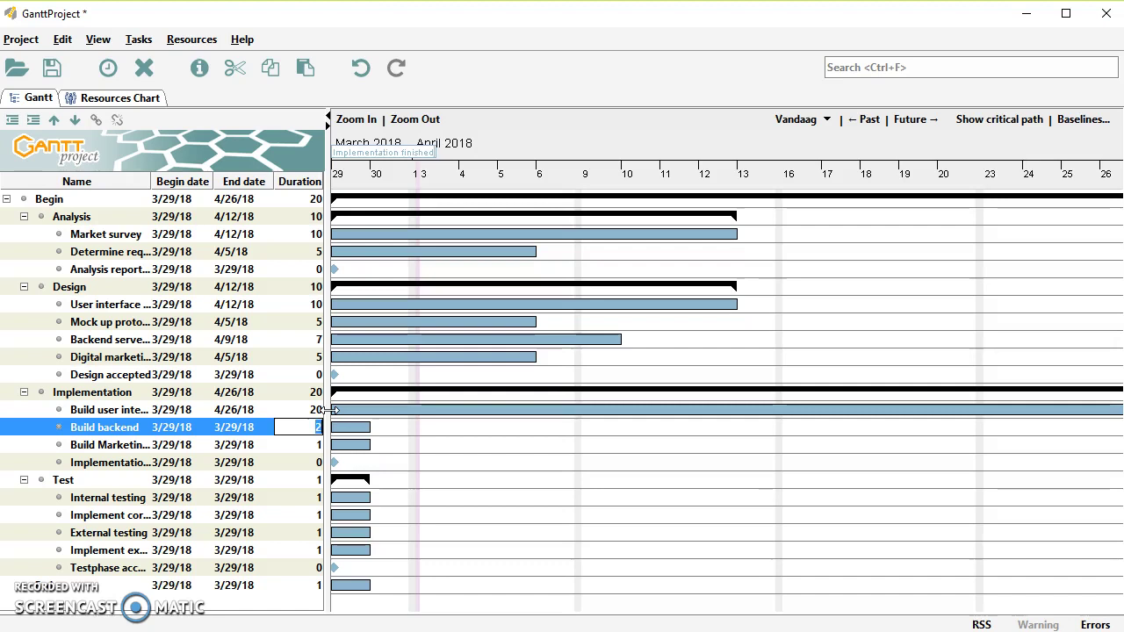
key(Return)
key(Up)
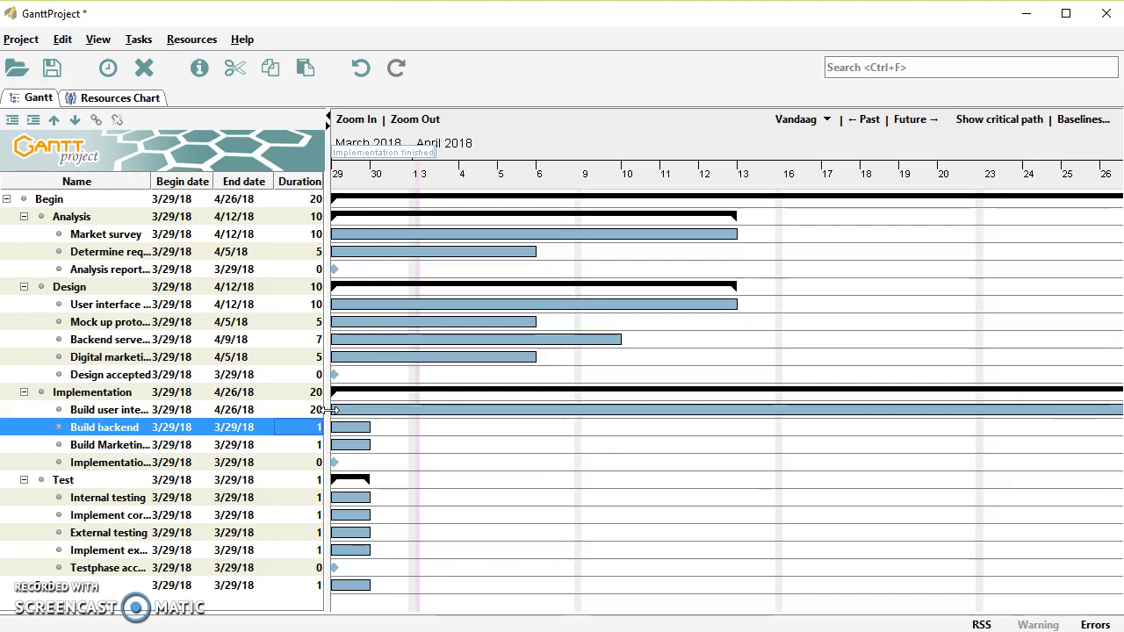
text(2)
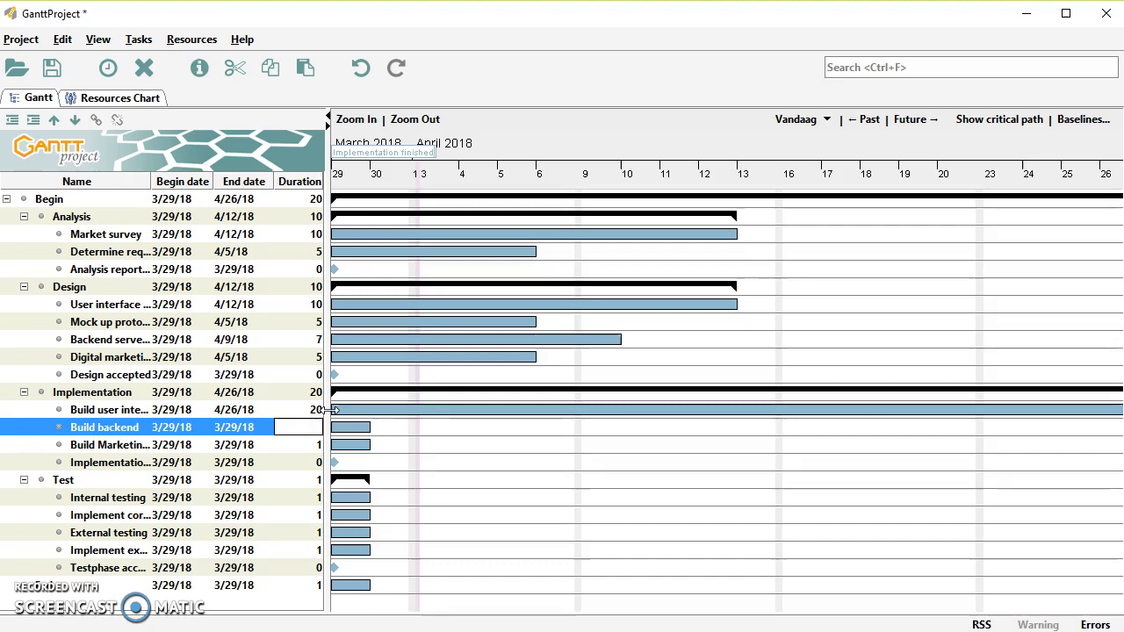
text(20)
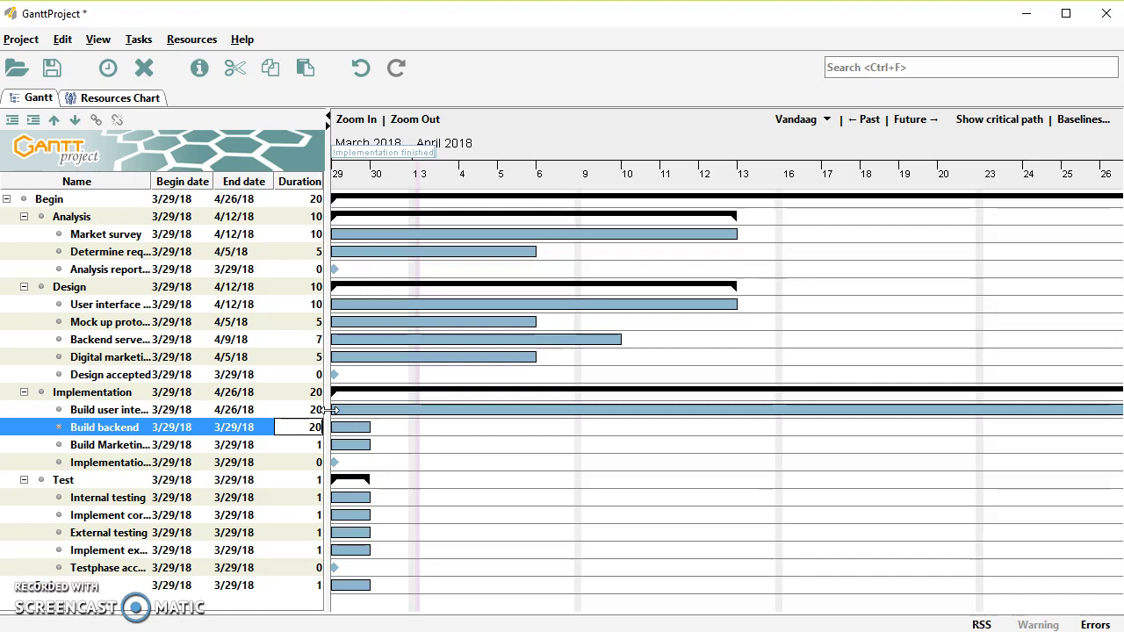
key(Return)
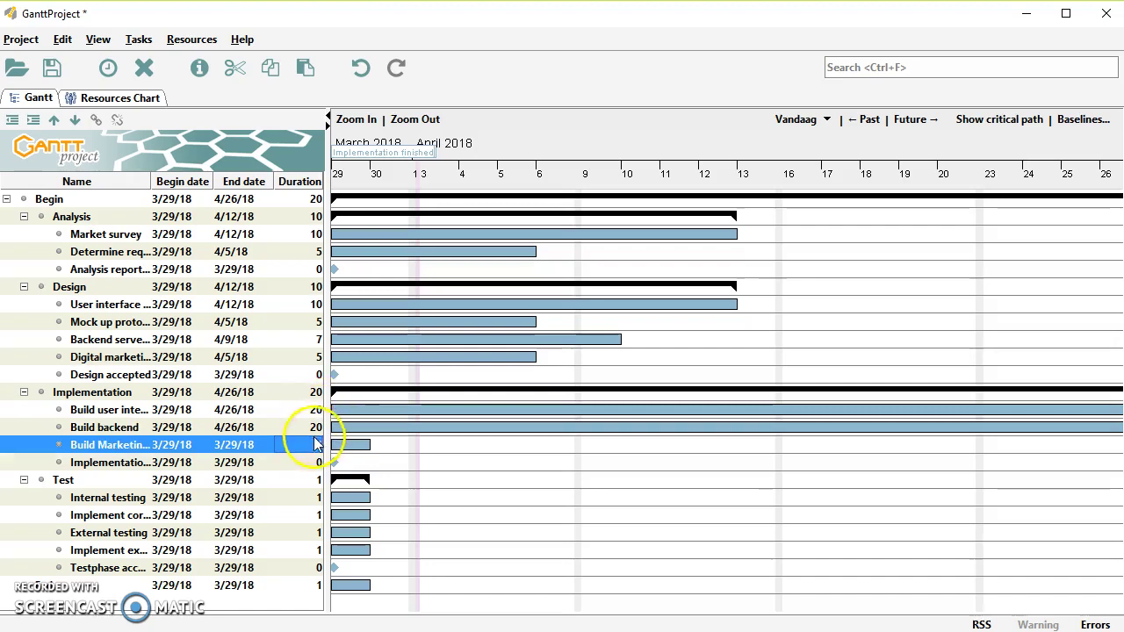
Step: Set the duration of the Build Marketing task in the Implementation phase to 20
double_click(315, 445)
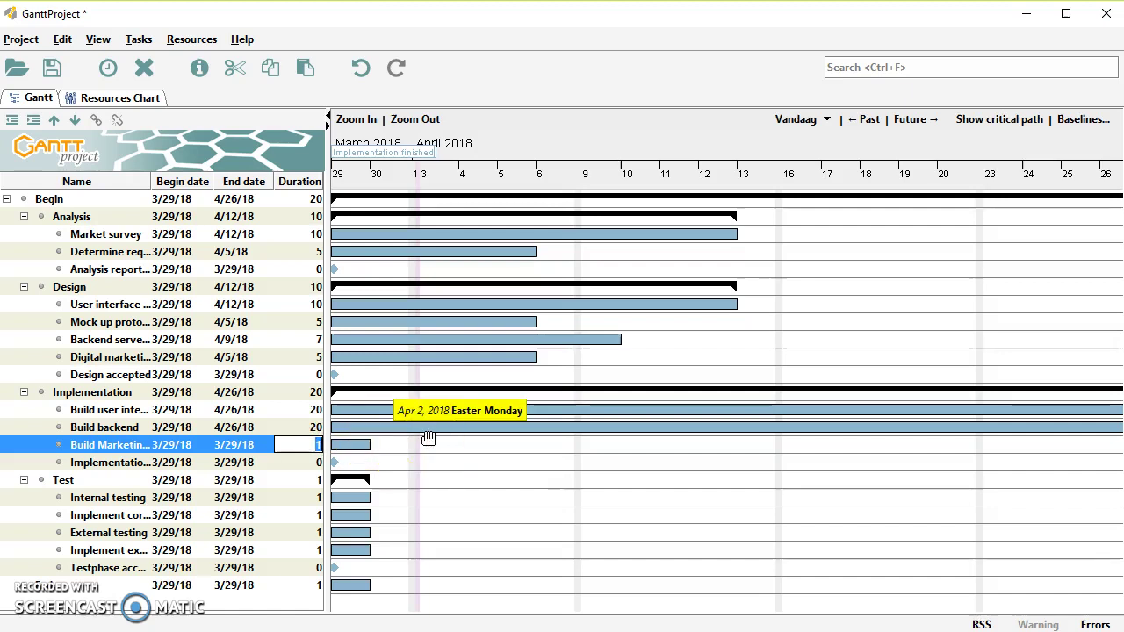
text(20)
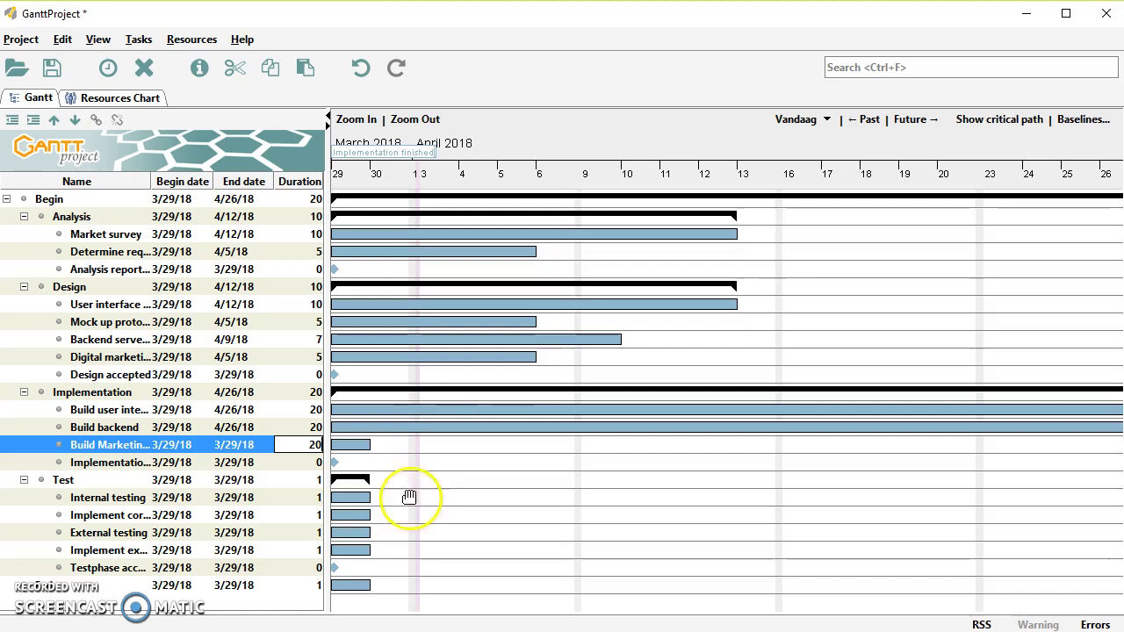
click(318, 507)
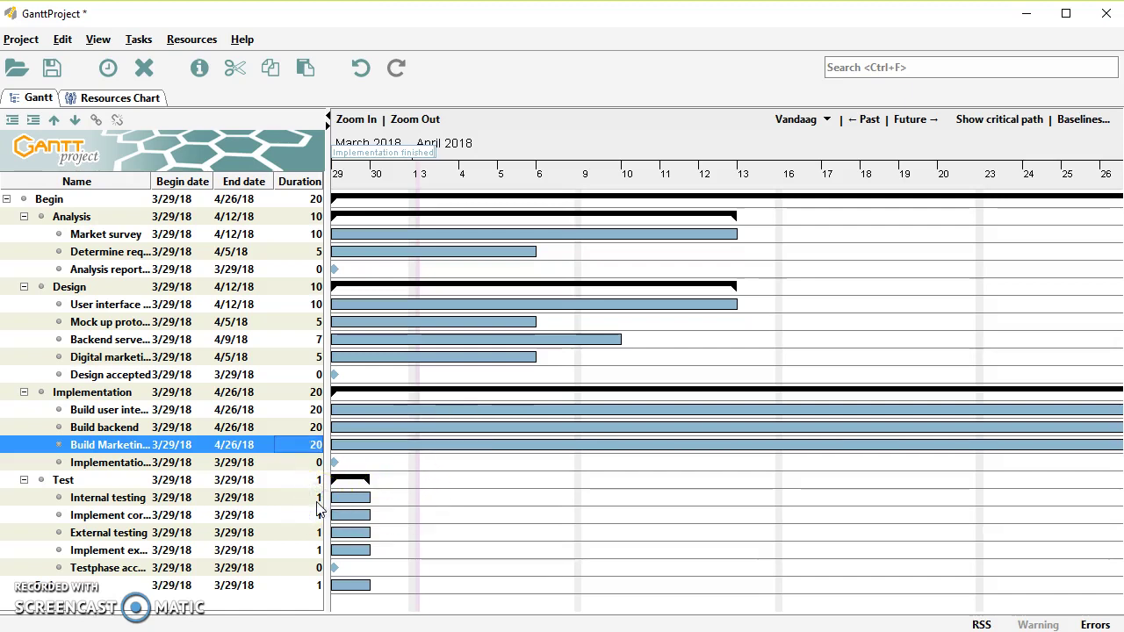
Step: Set the duration of the Internal testing task in the Test phase to 10
click(318, 507)
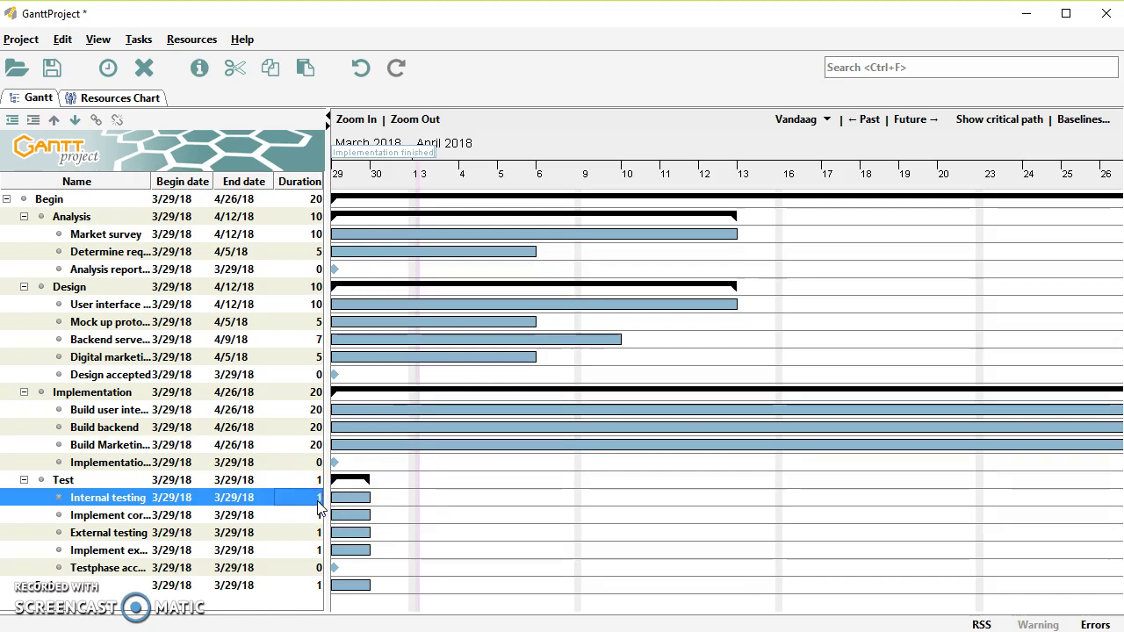
double_click(318, 499)
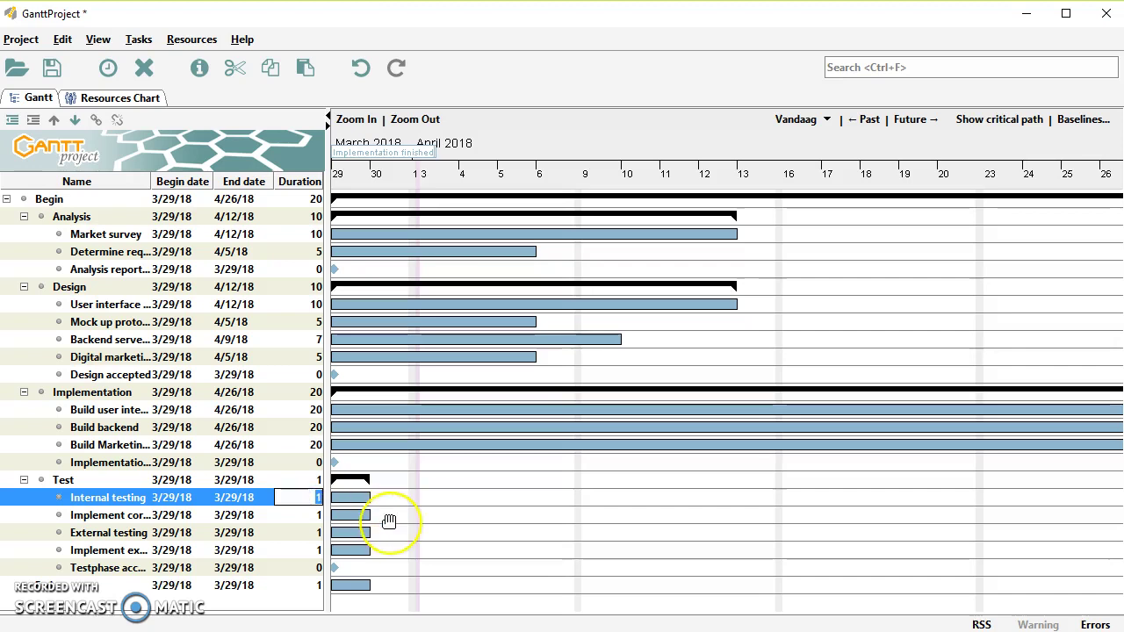
text(10)
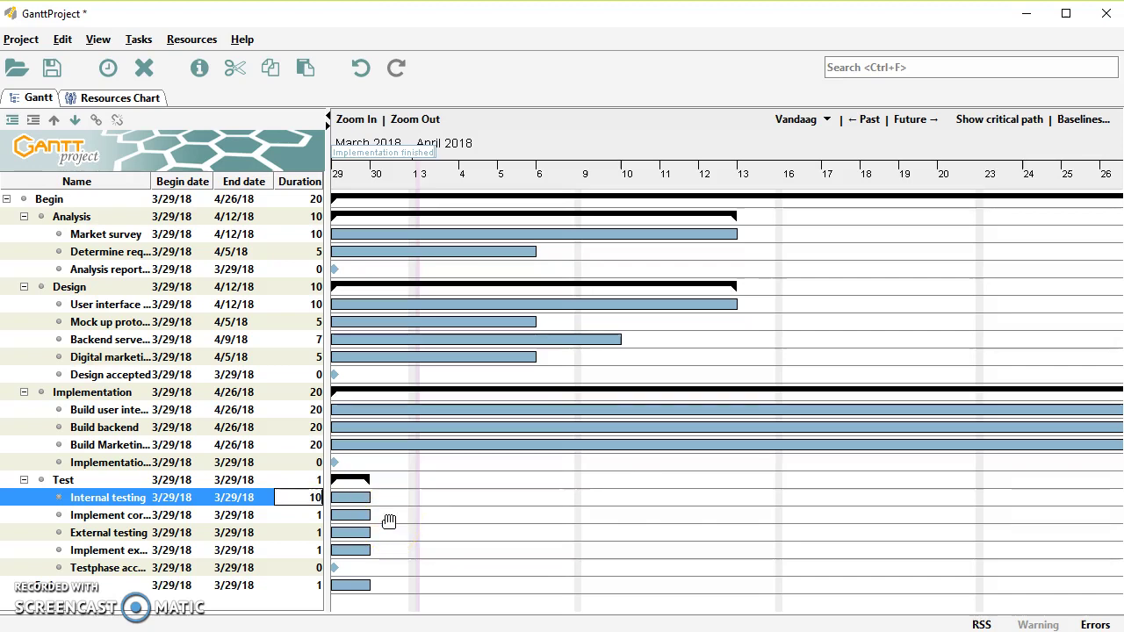
key(Return)
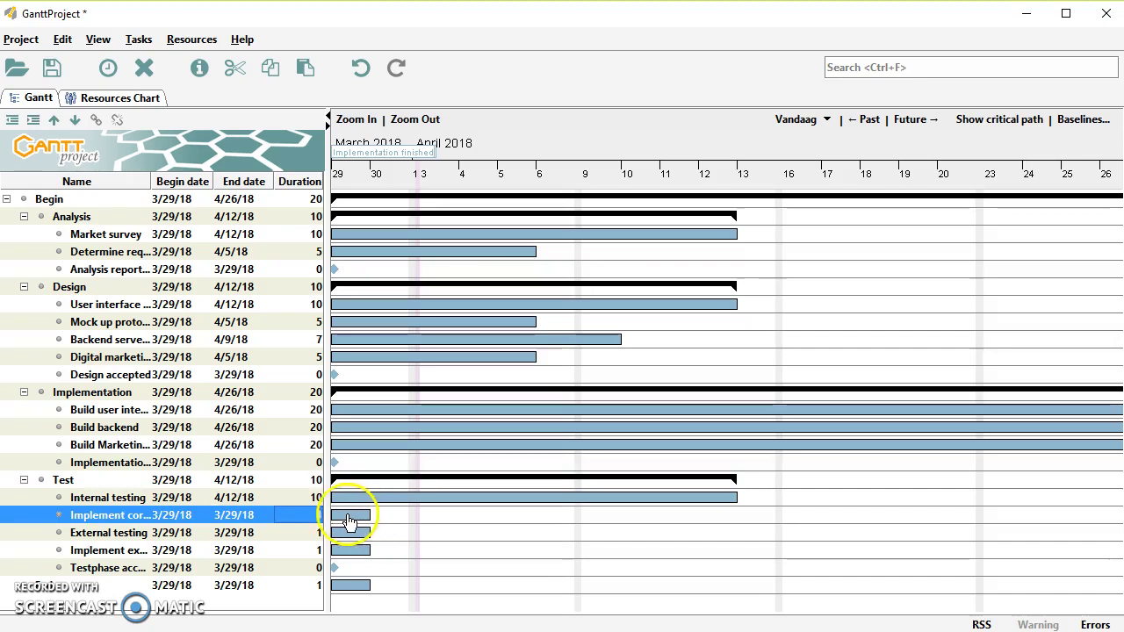
Step: Set the duration of the Implement corrections task to 8 in its task properties
click(291, 501)
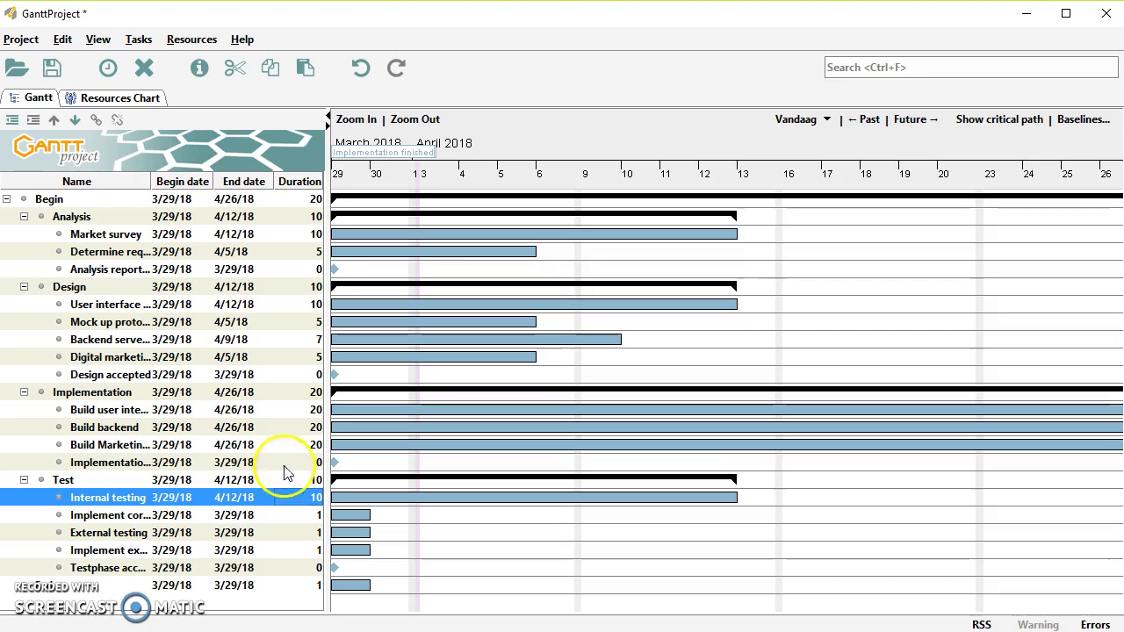
double_click(311, 518)
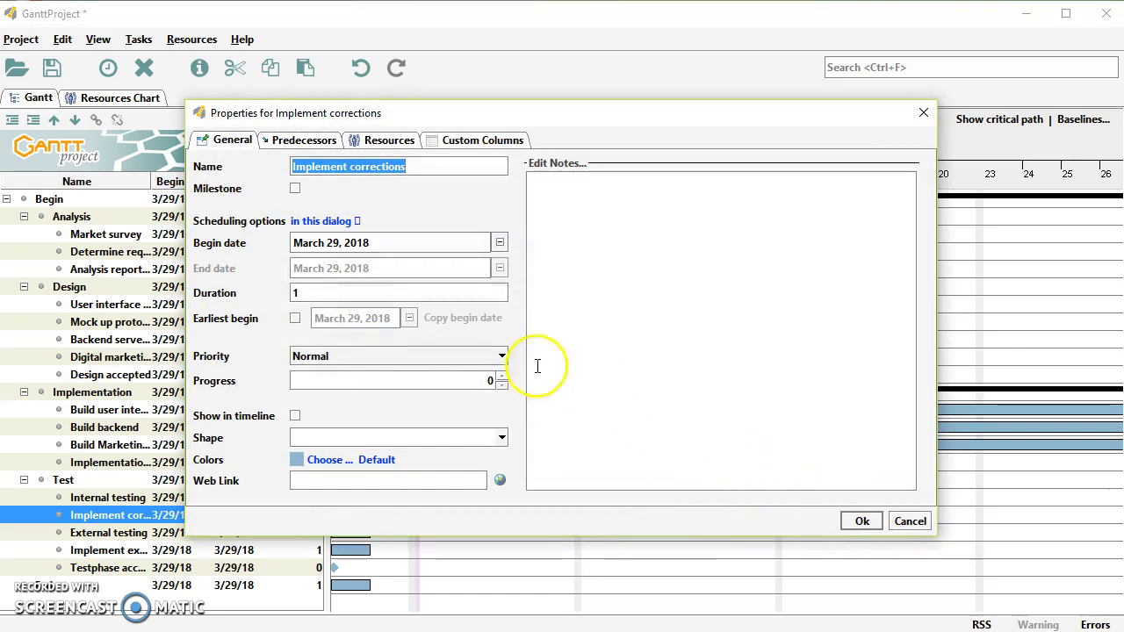
click(343, 297)
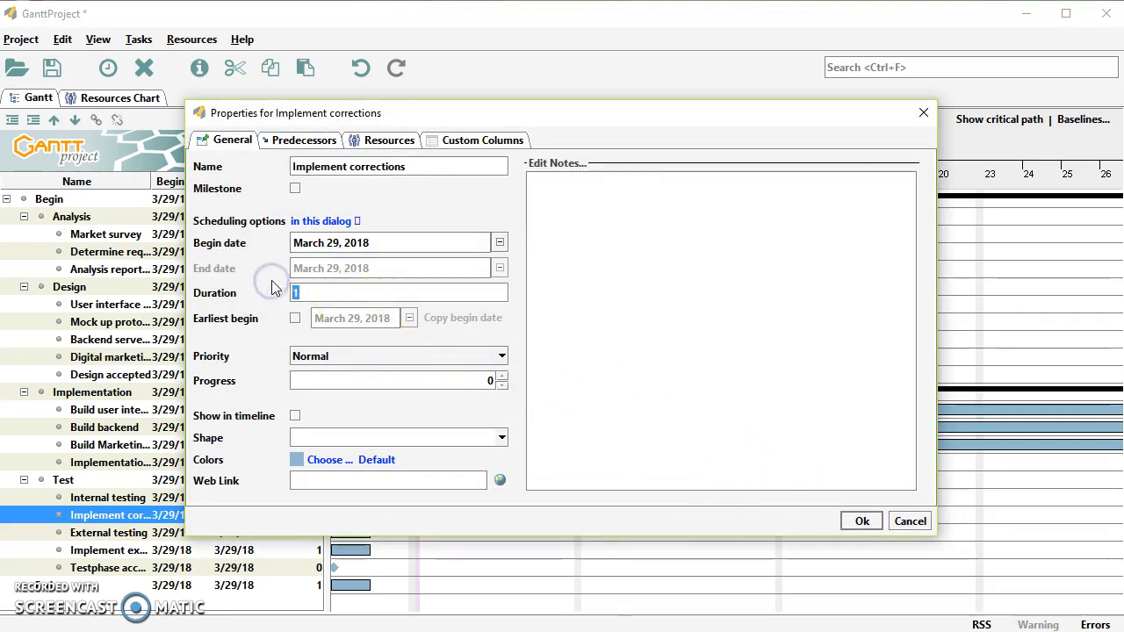
text(8)
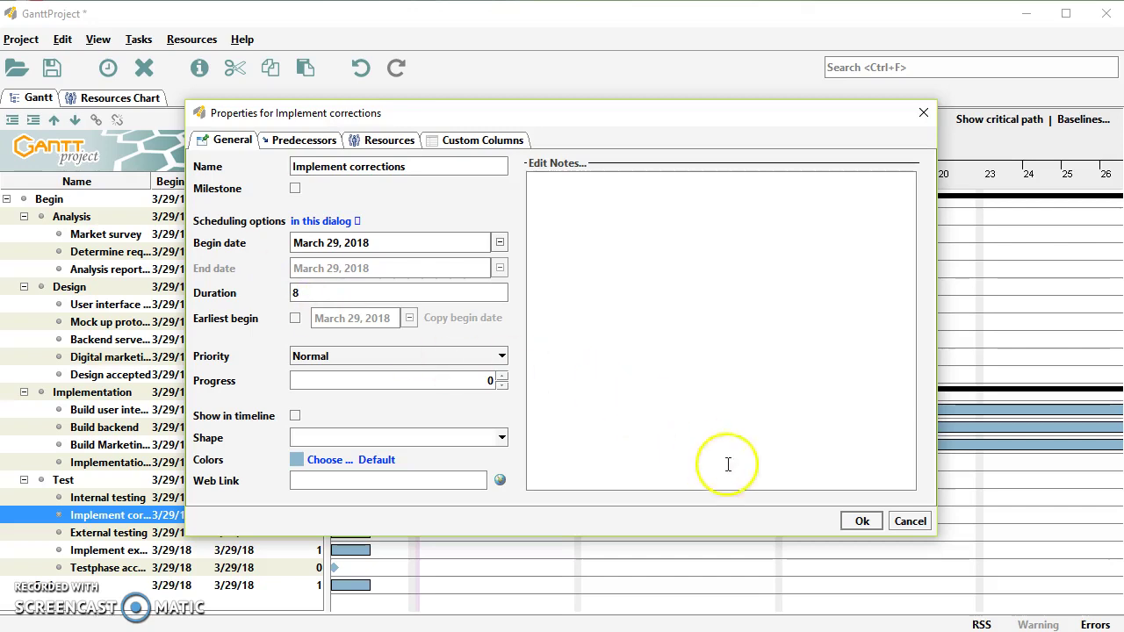
click(856, 518)
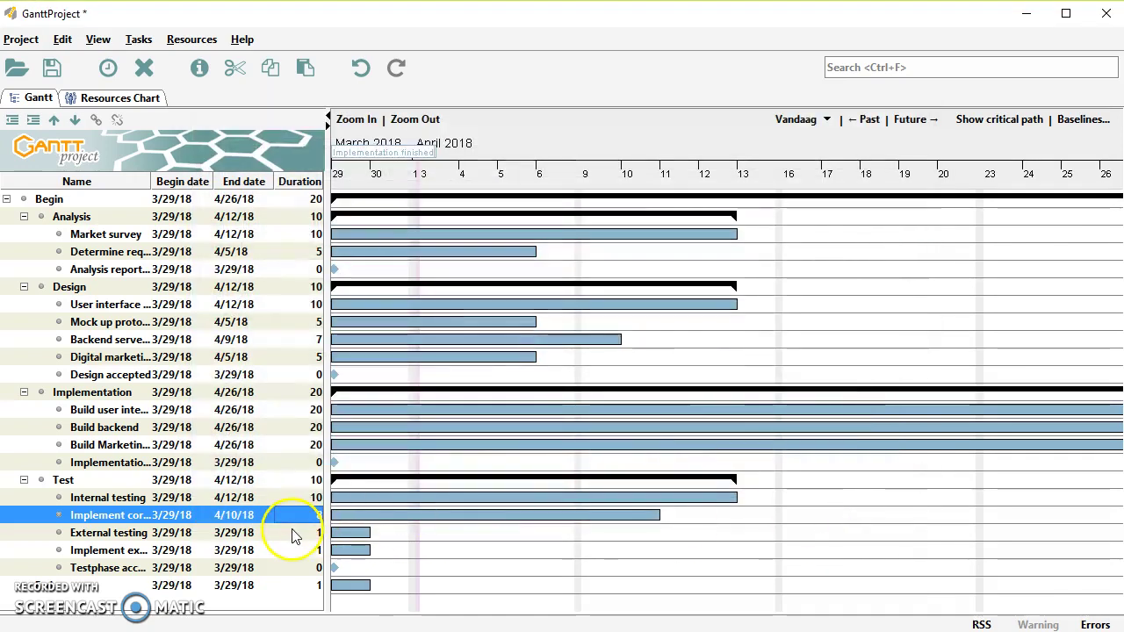
Step: Set the duration of the External testing task to 10 in its task properties
double_click(308, 538)
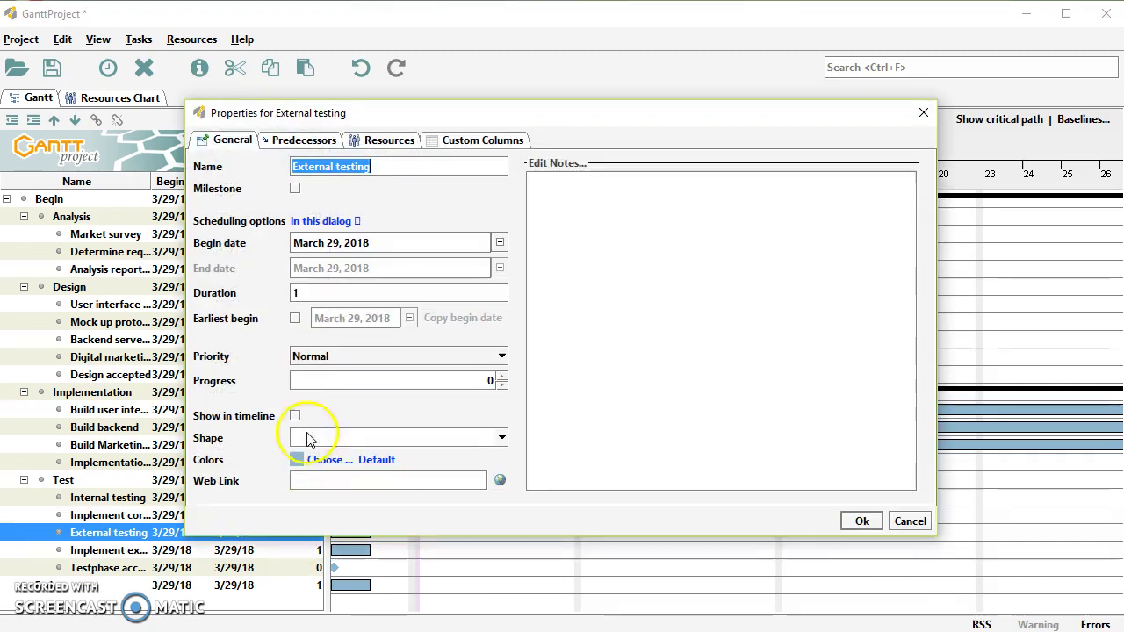
click(311, 291)
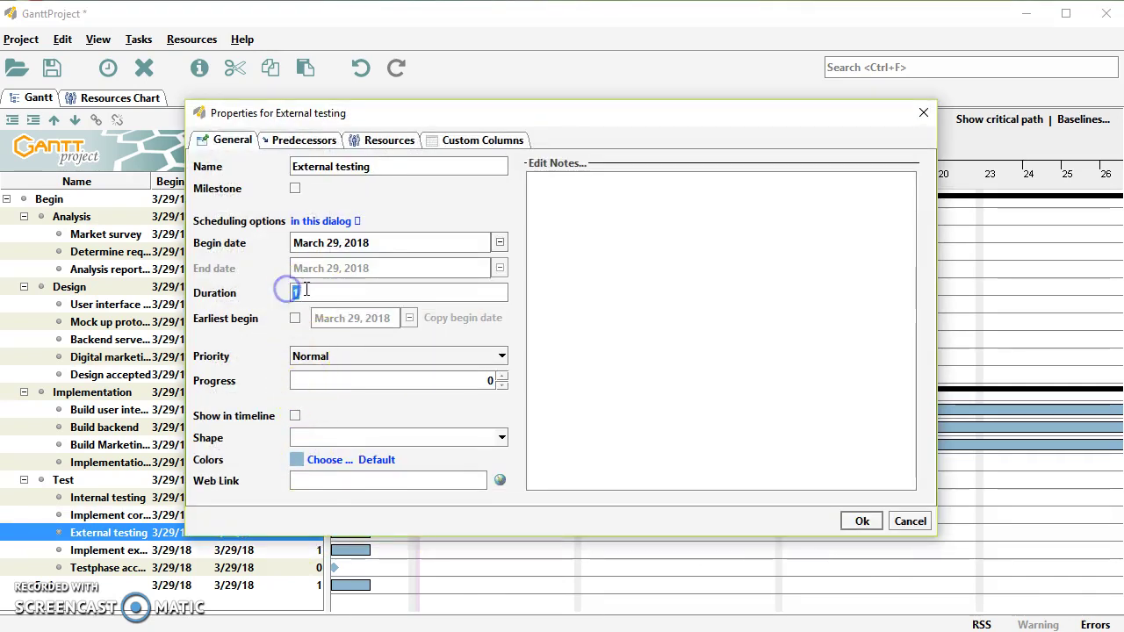
double_click(290, 290)
text(10)
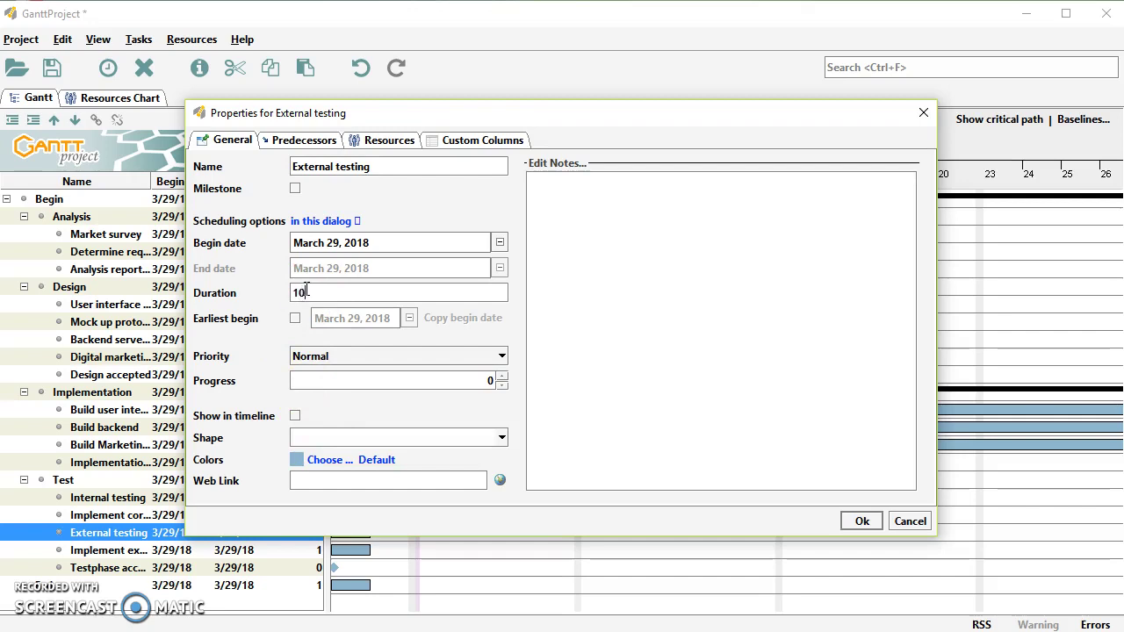
click(860, 521)
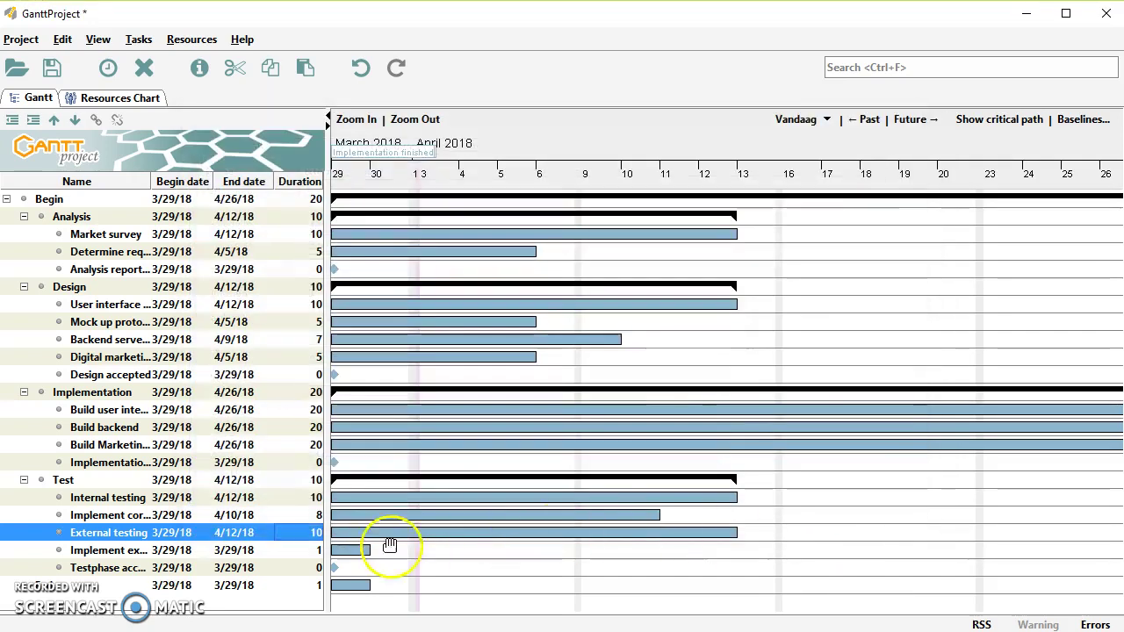
Step: Set the duration of the Implement external feedback task to 8 in its task properties
double_click(303, 550)
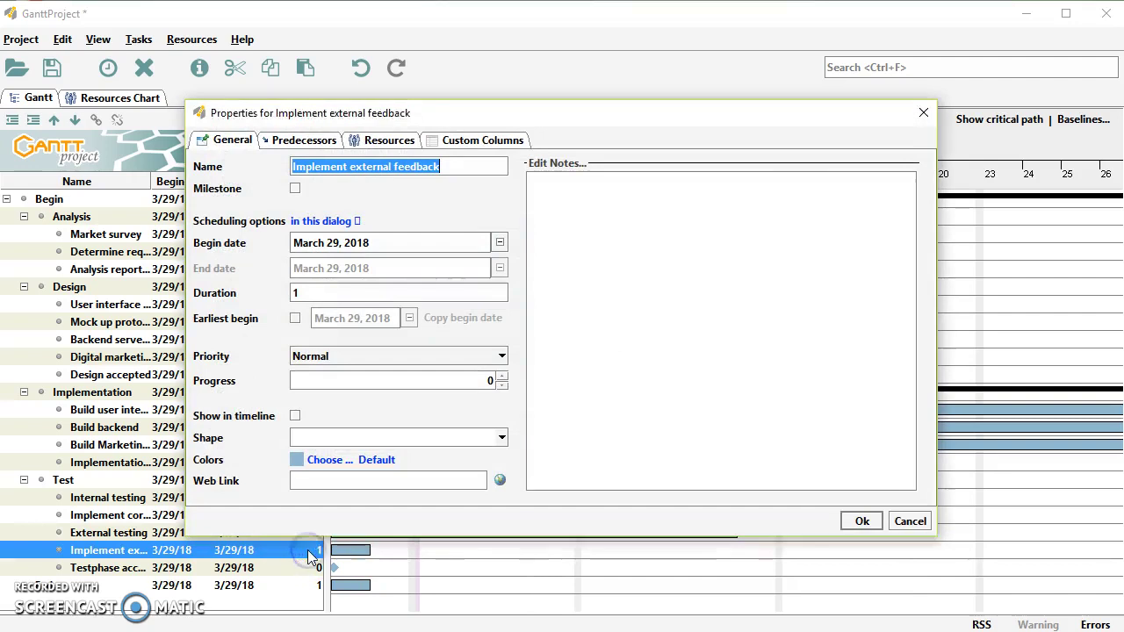
click(299, 292)
key(BackSpace)
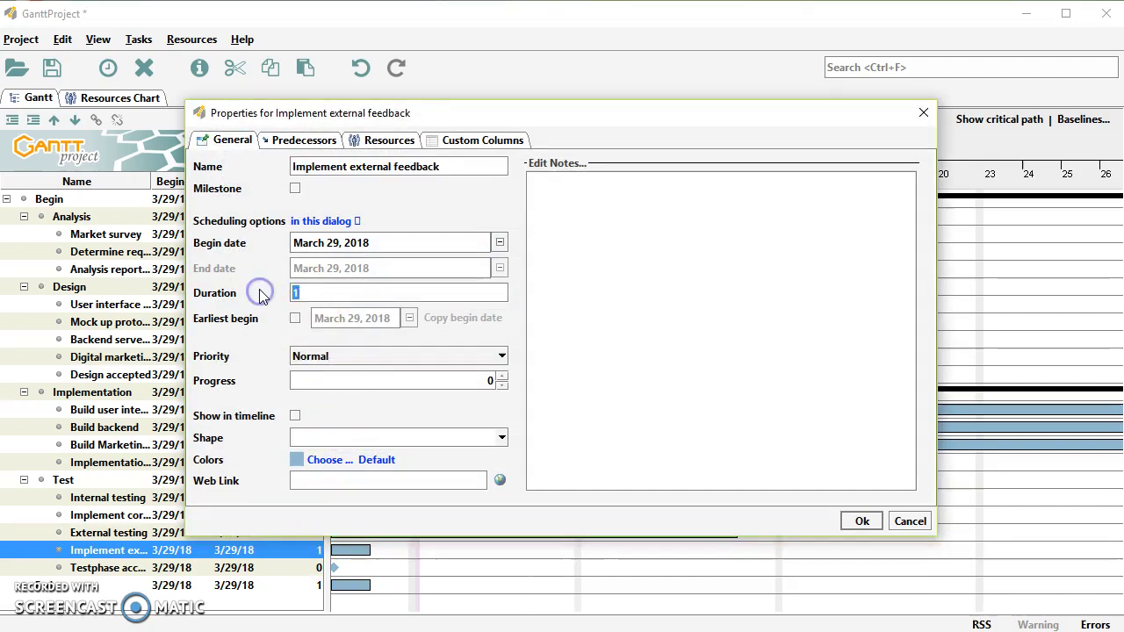
text(8)
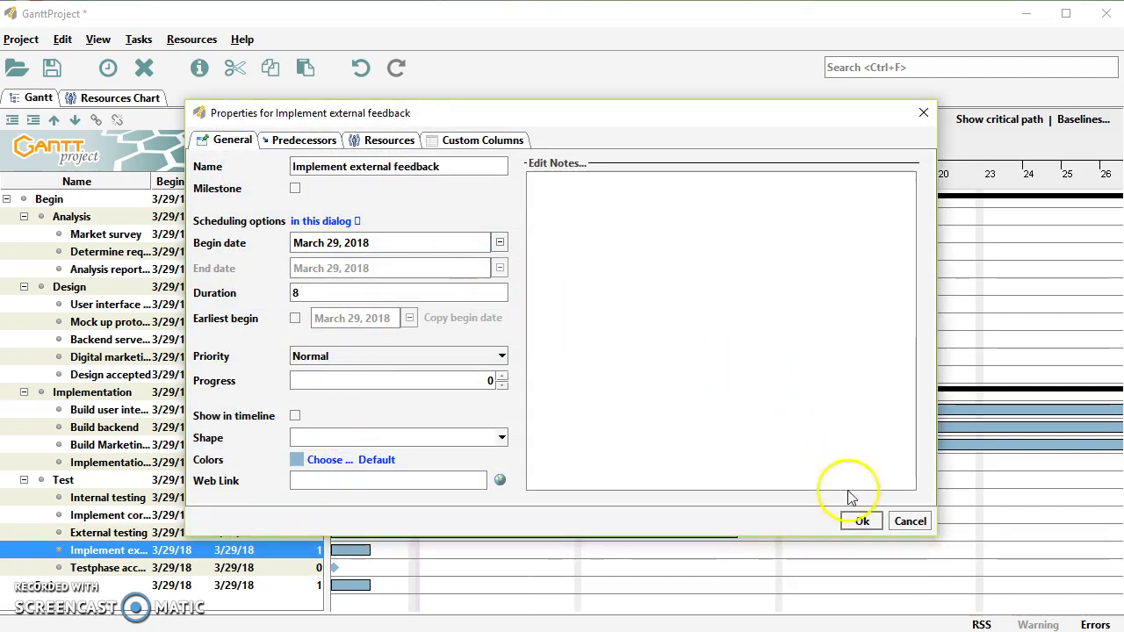
click(862, 522)
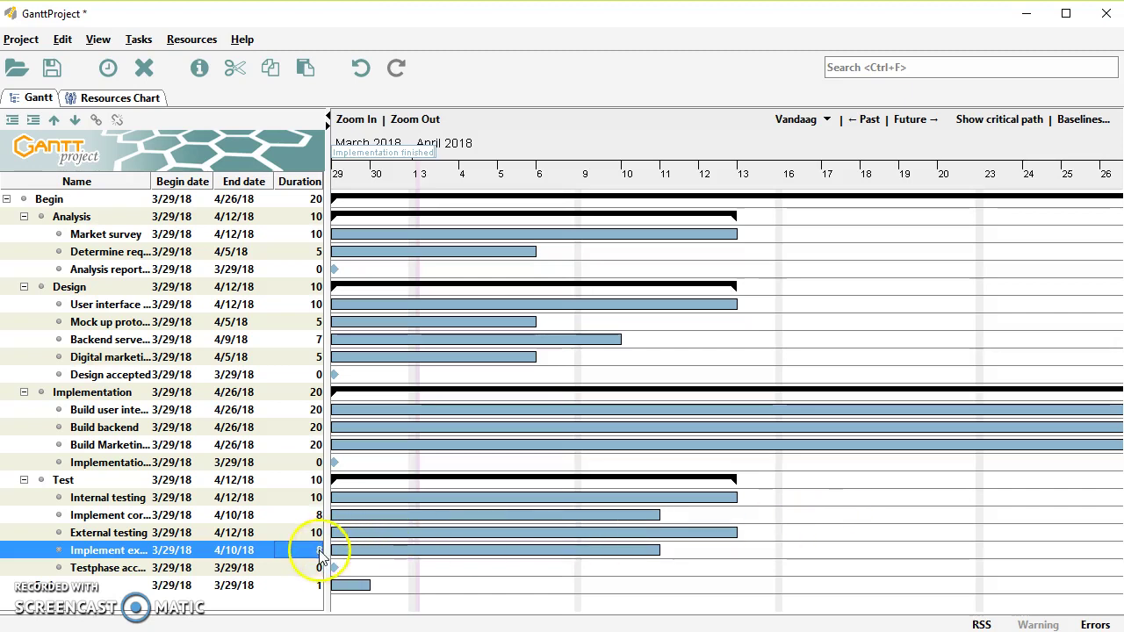
click(309, 485)
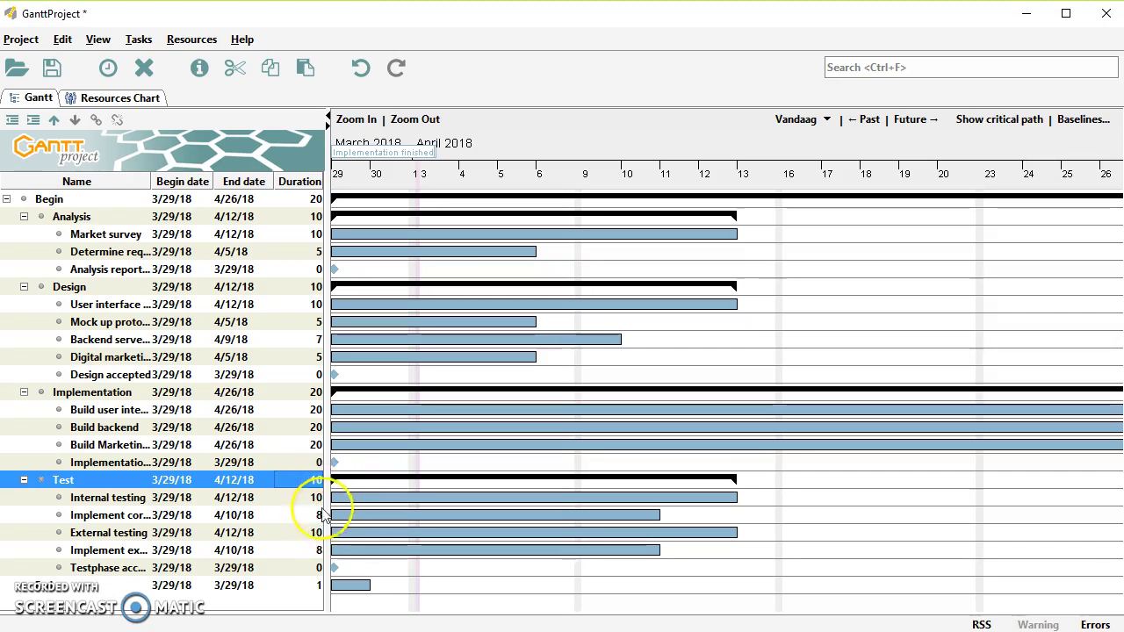
click(318, 500)
click(318, 517)
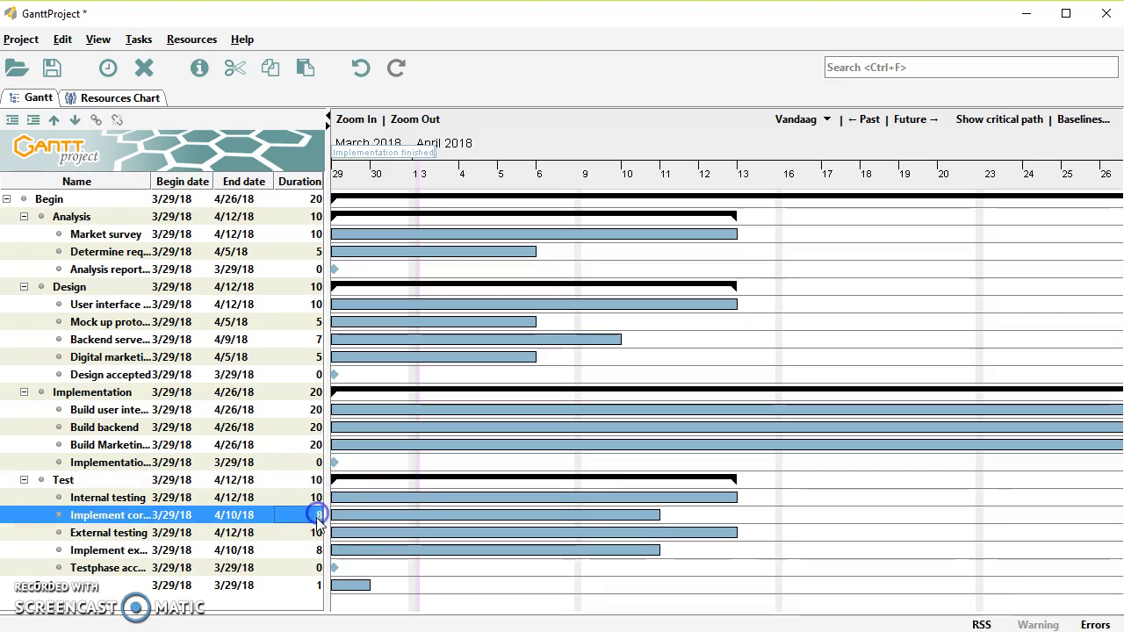
click(317, 534)
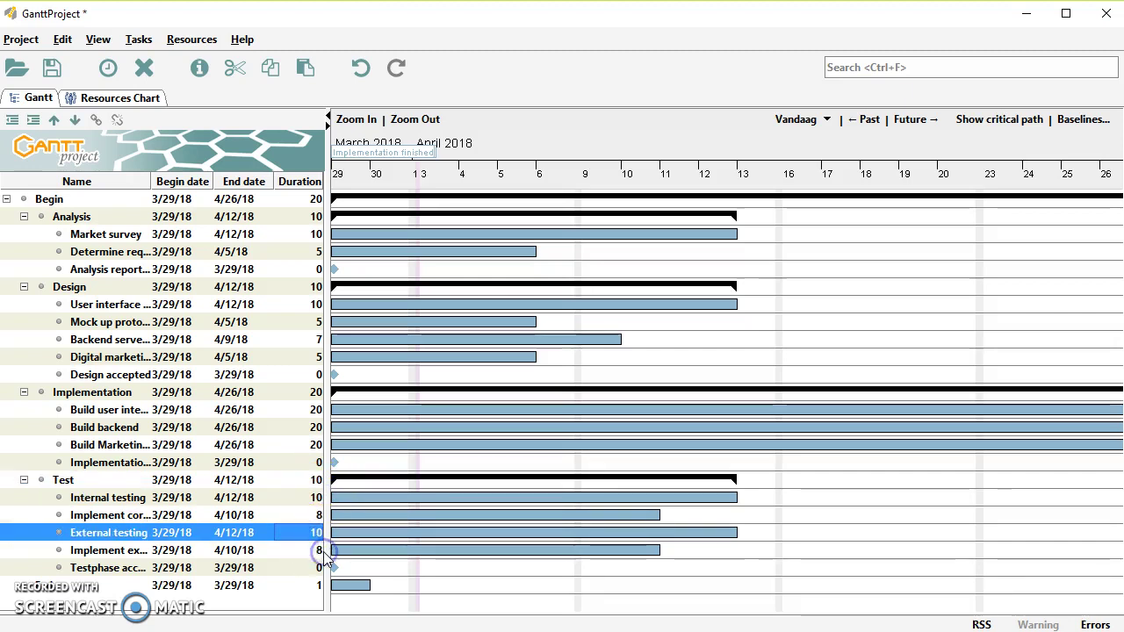